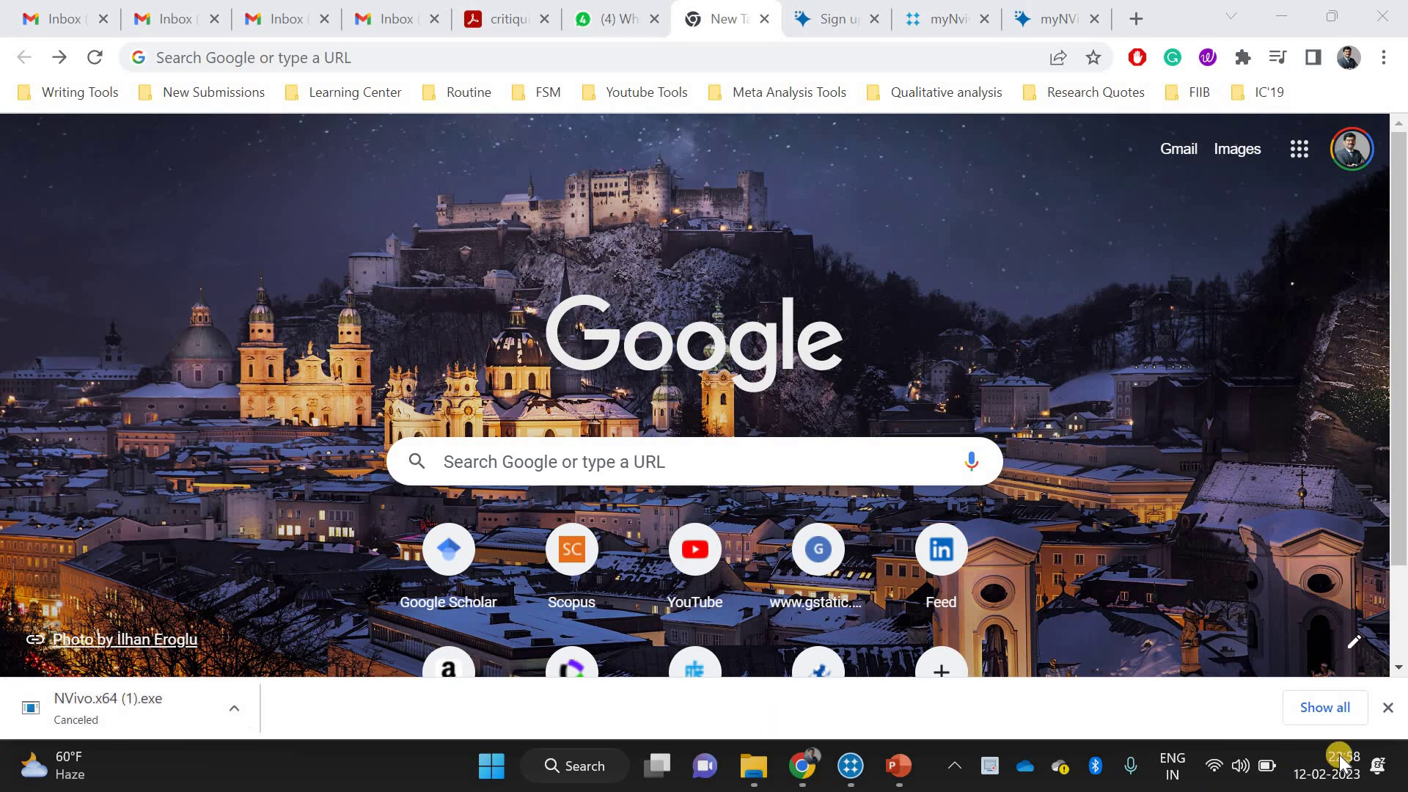
Dismiss the canceled NVivo.x64 (1).exe download bar at the bottom of Chrome
{"action": "left_click", "coordinate": [1384, 708]}
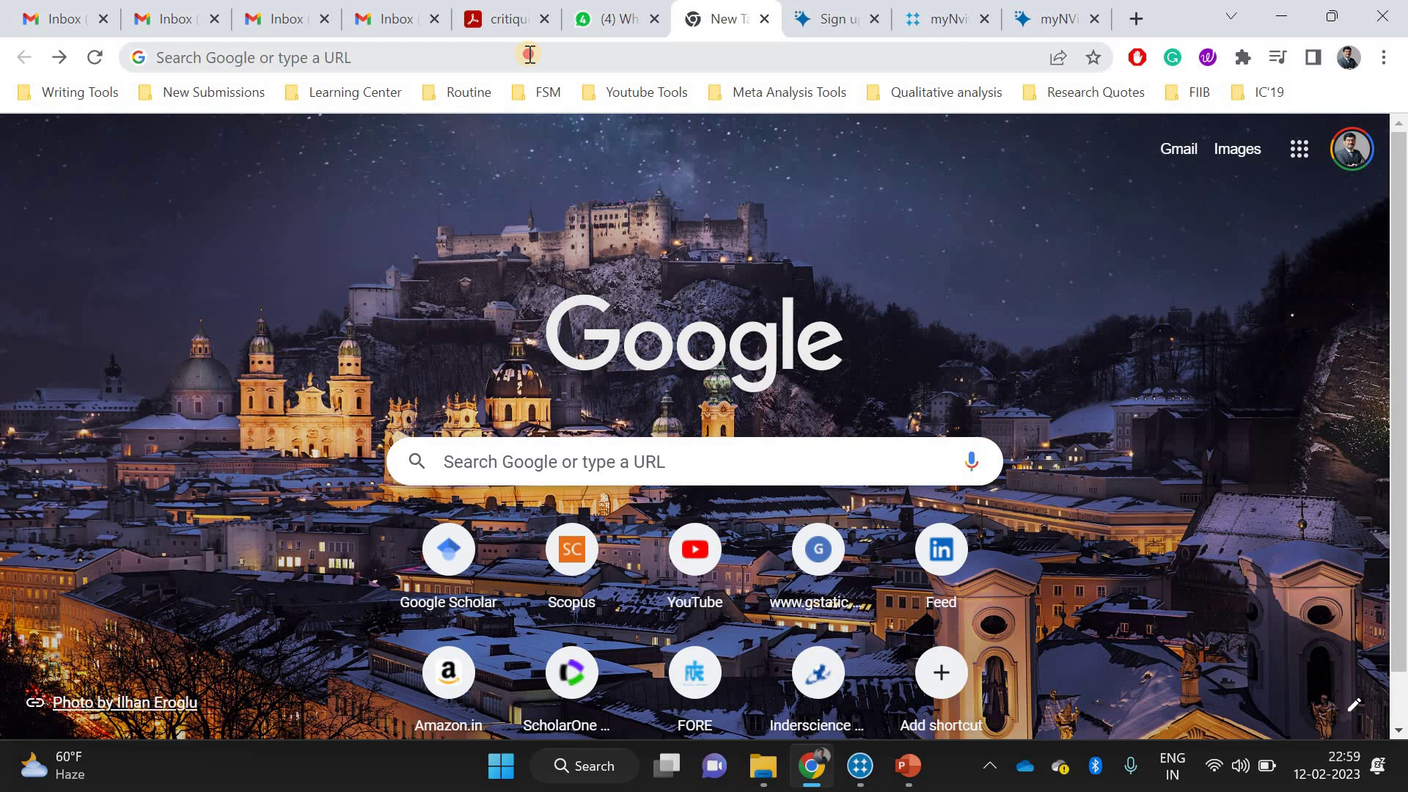
Search 'nvivo trial version', open the 14-Day Free Trial result, then go back
{"action": "left_click", "coordinate": [529, 54]}
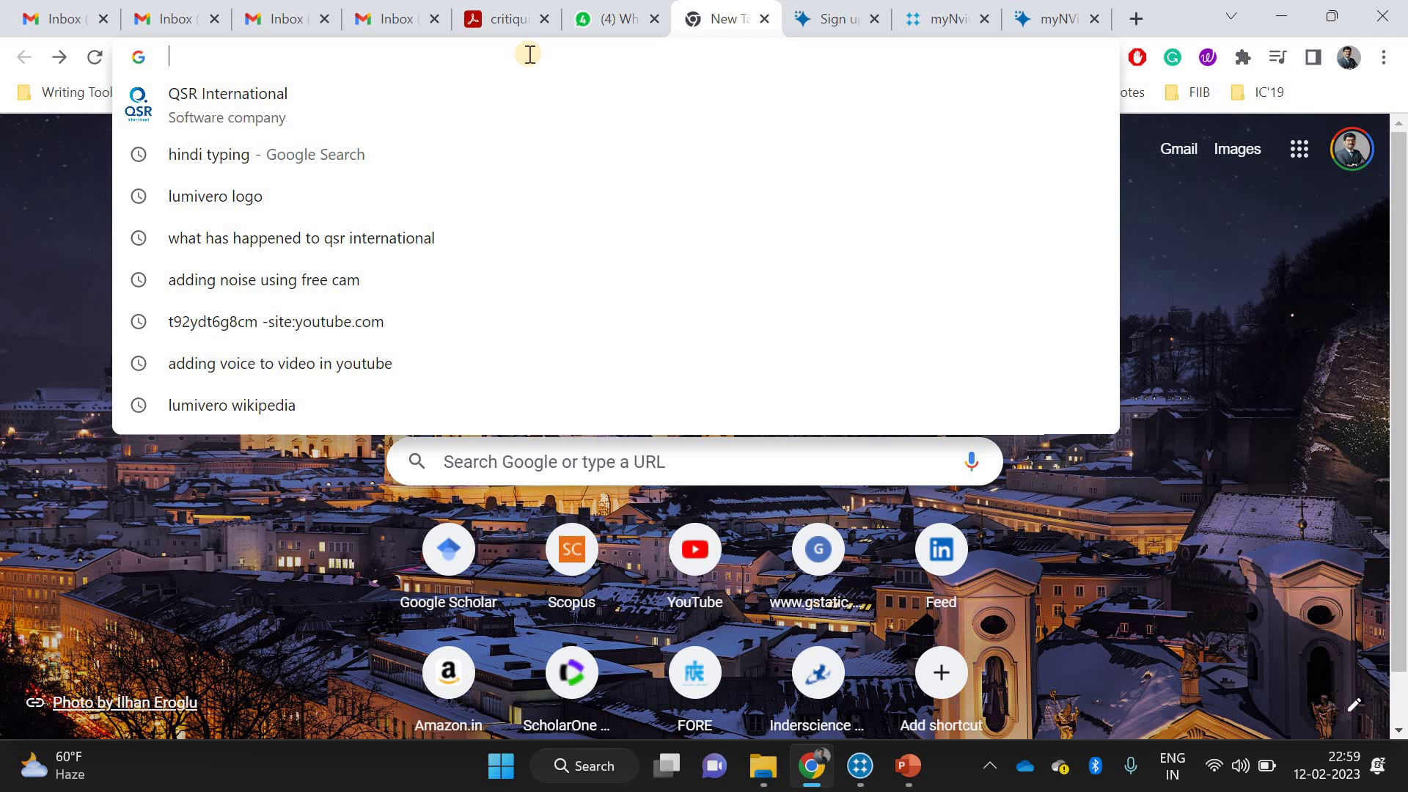
{"action": "type", "text": "n"}
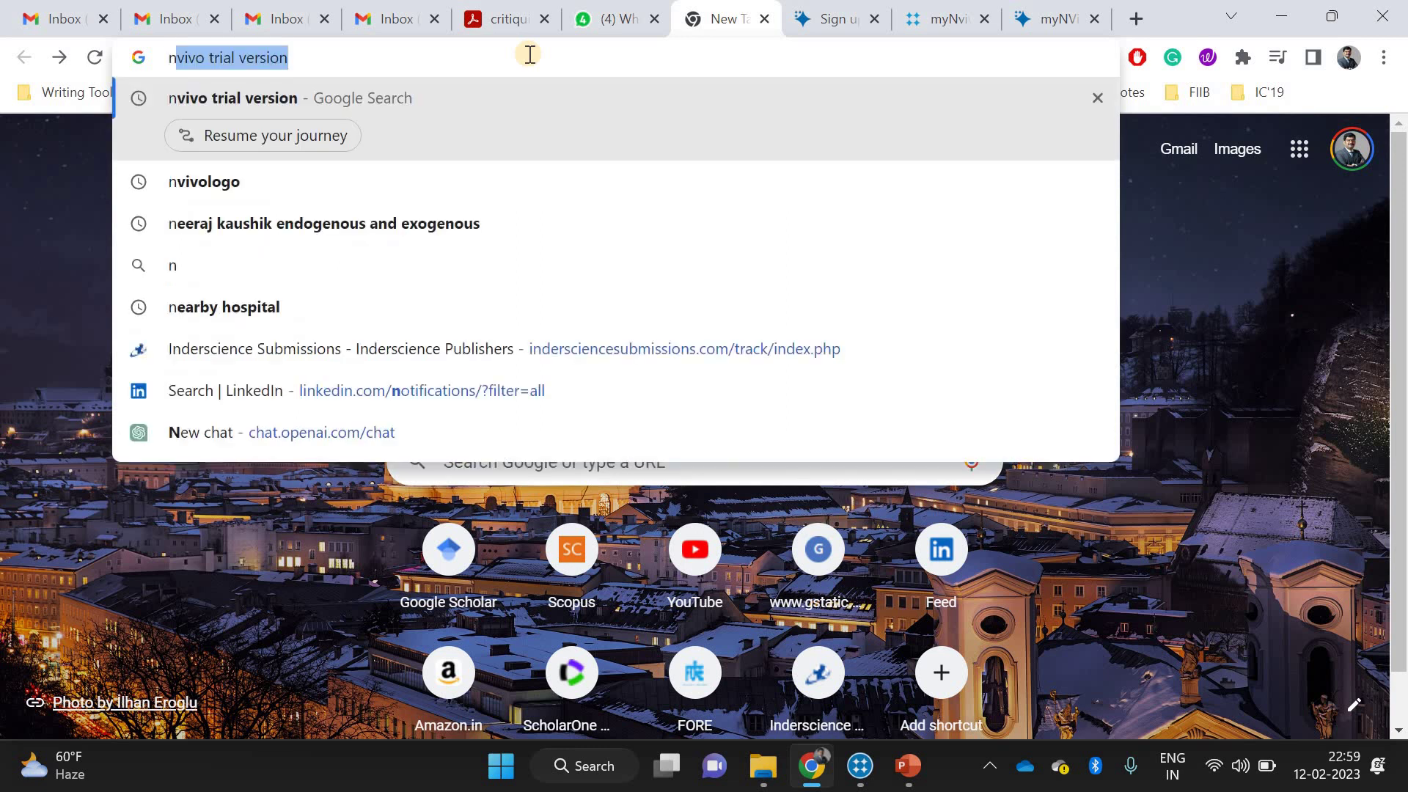
{"action": "type", "text": "vivo trial version"}
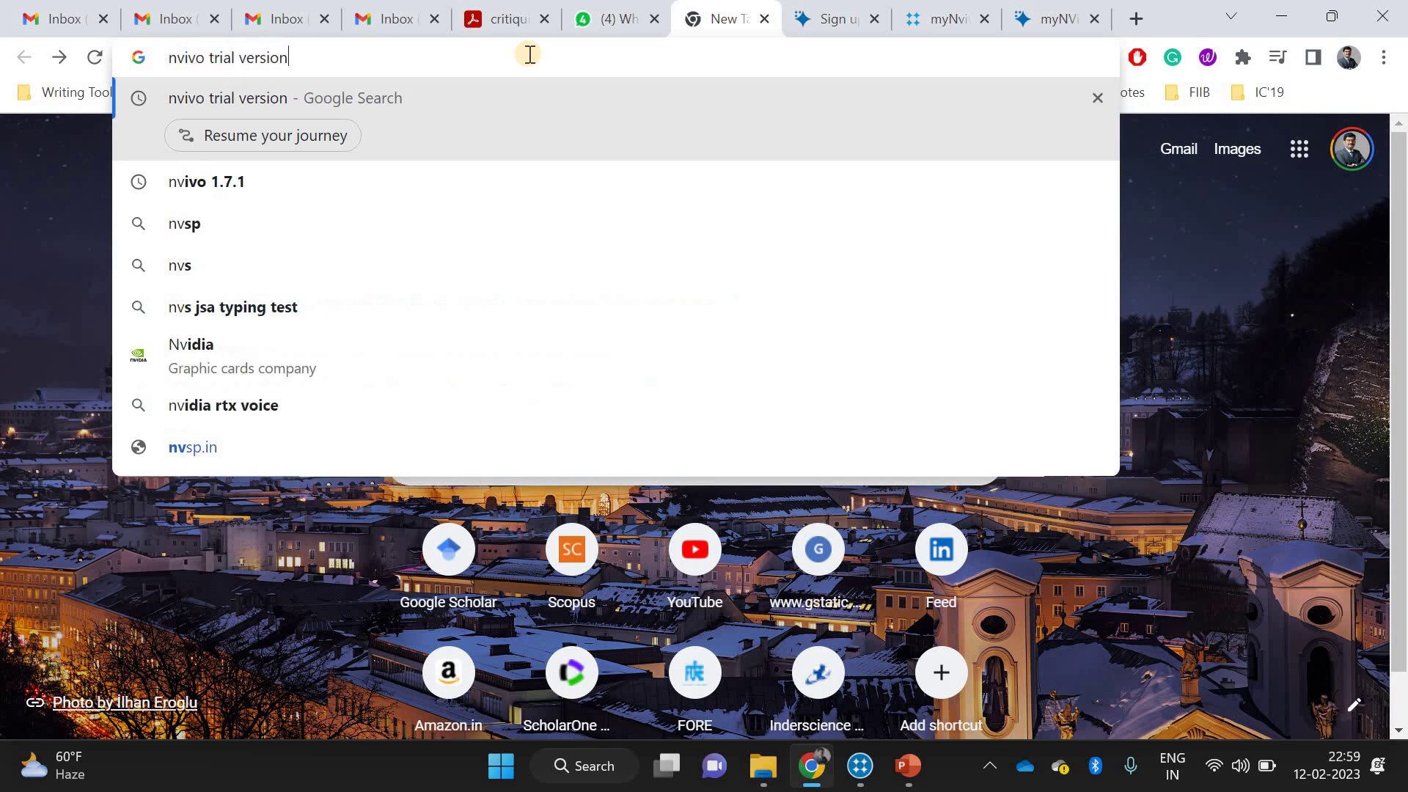
{"action": "key", "text": "Right"}
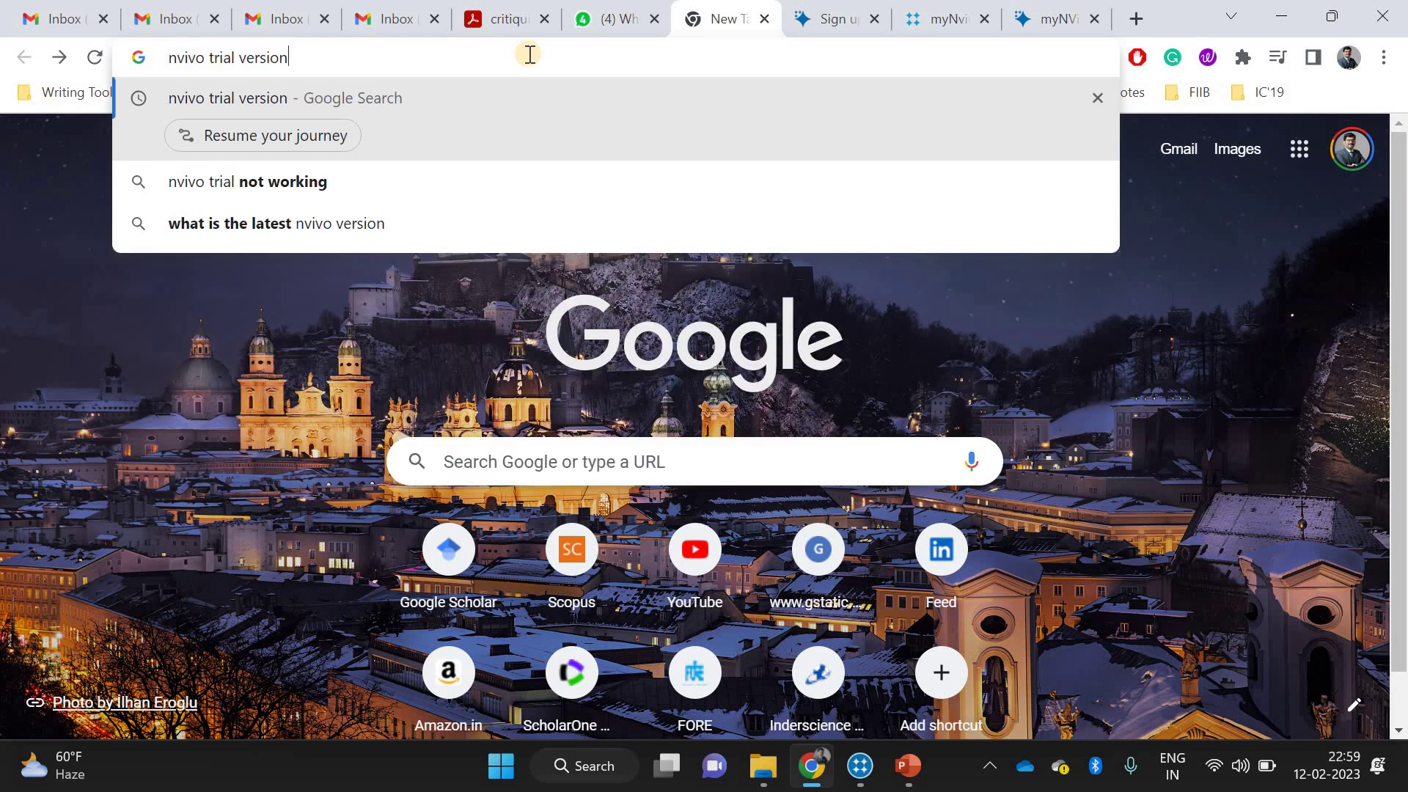
{"action": "key", "text": "Return"}
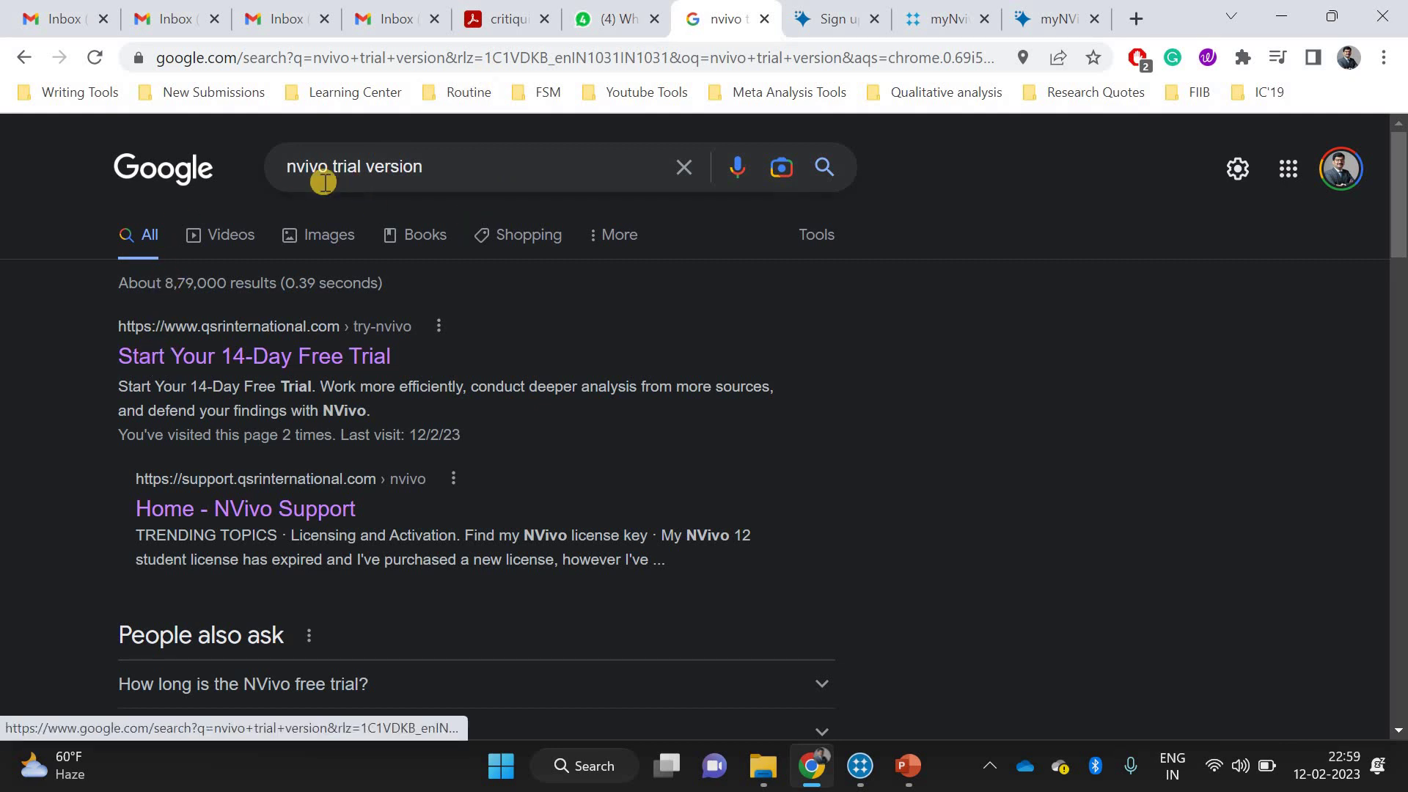
{"action": "left_click", "coordinate": [278, 356]}
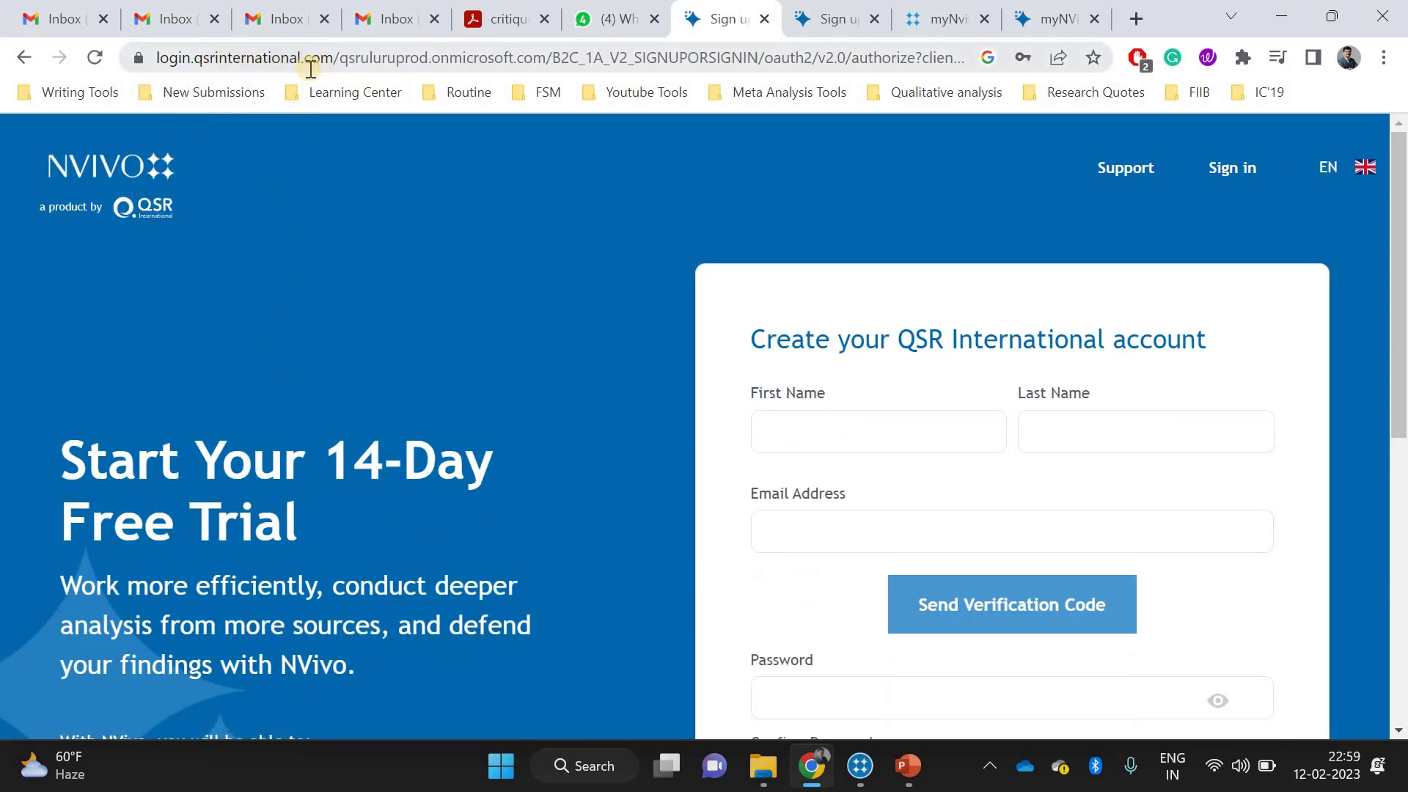
{"action": "left_click", "coordinate": [23, 60]}
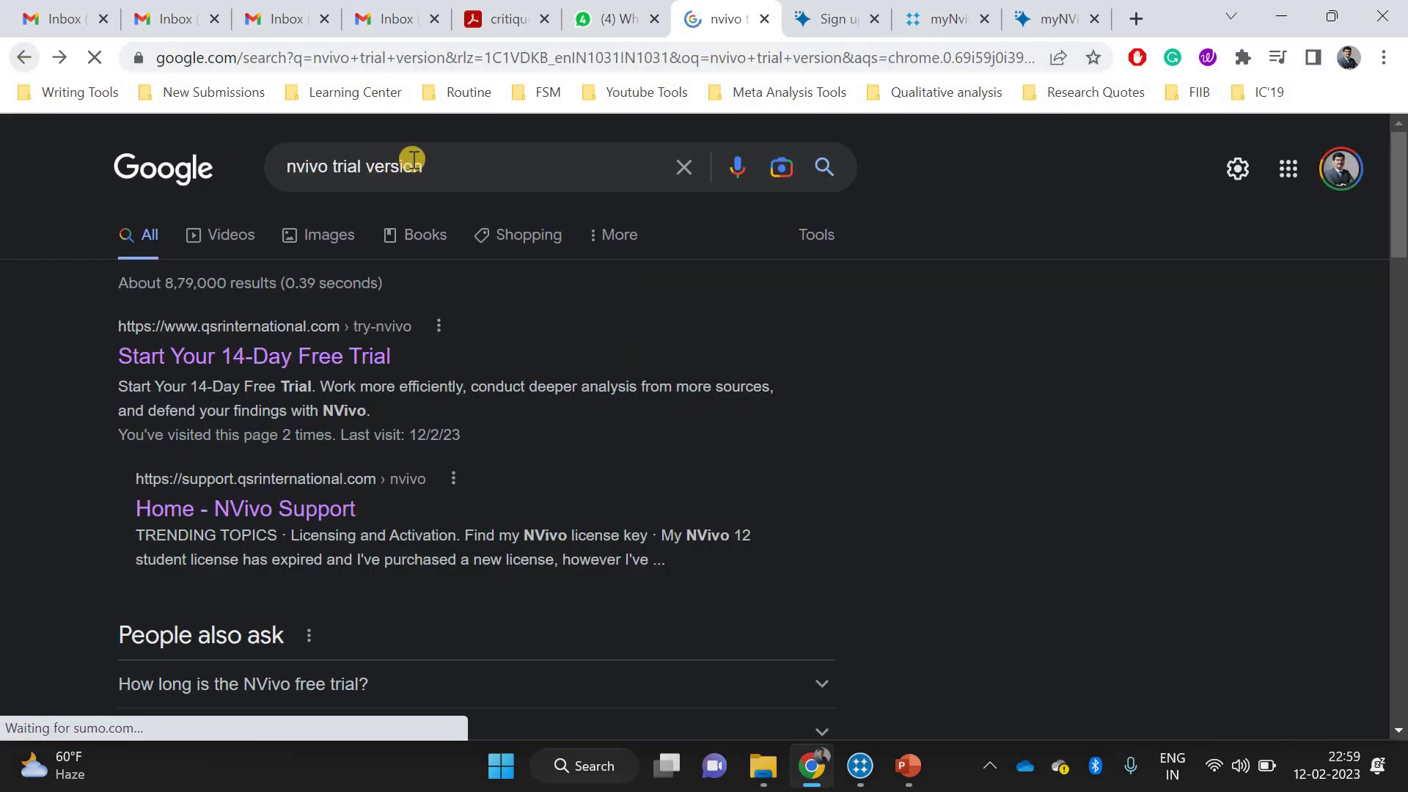
Replace the query with 'qsr international' and run the search
{"action": "left_click", "coordinate": [251, 163]}
{"action": "type", "text": "q"}
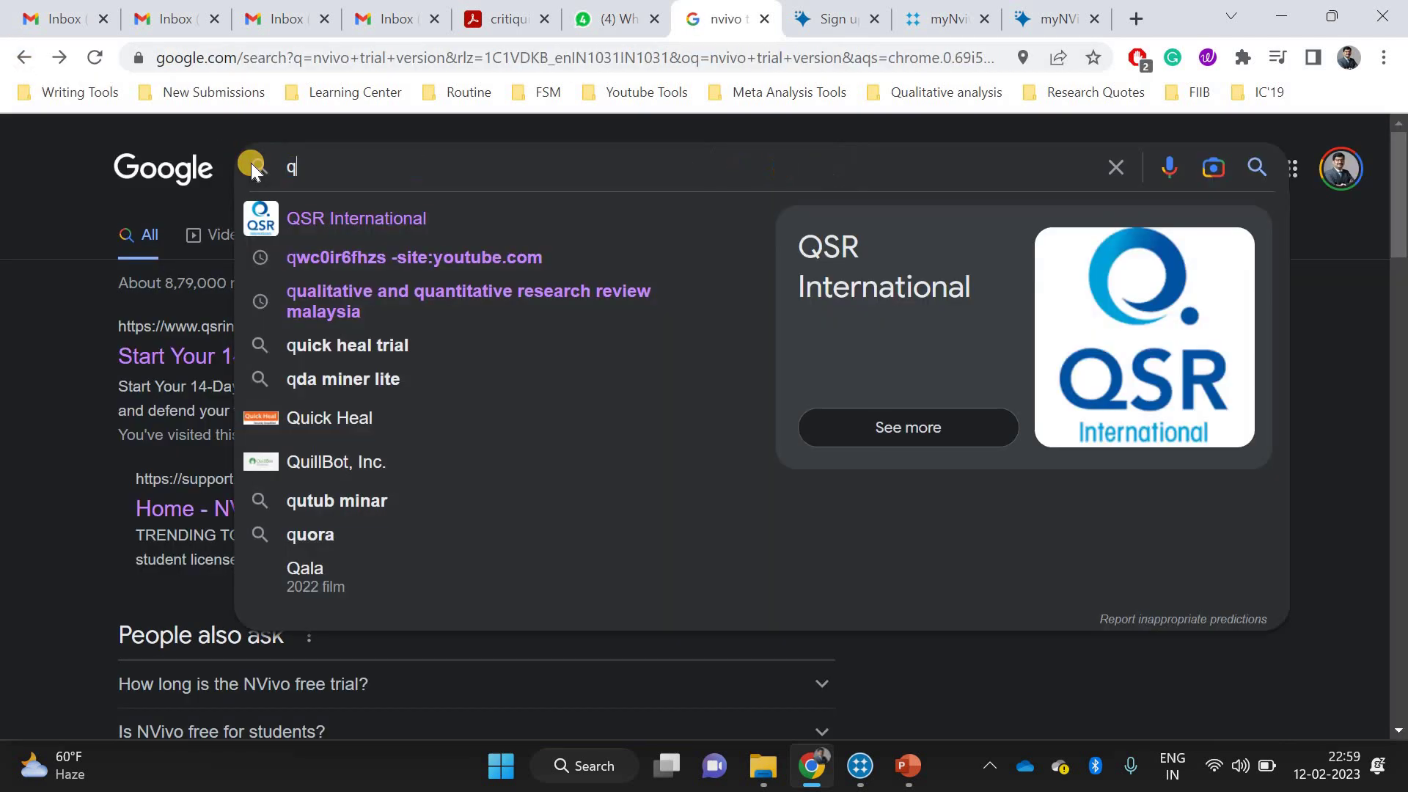
{"action": "type", "text": "sr"}
{"action": "key", "text": "Down"}
{"action": "key", "text": "Return"}
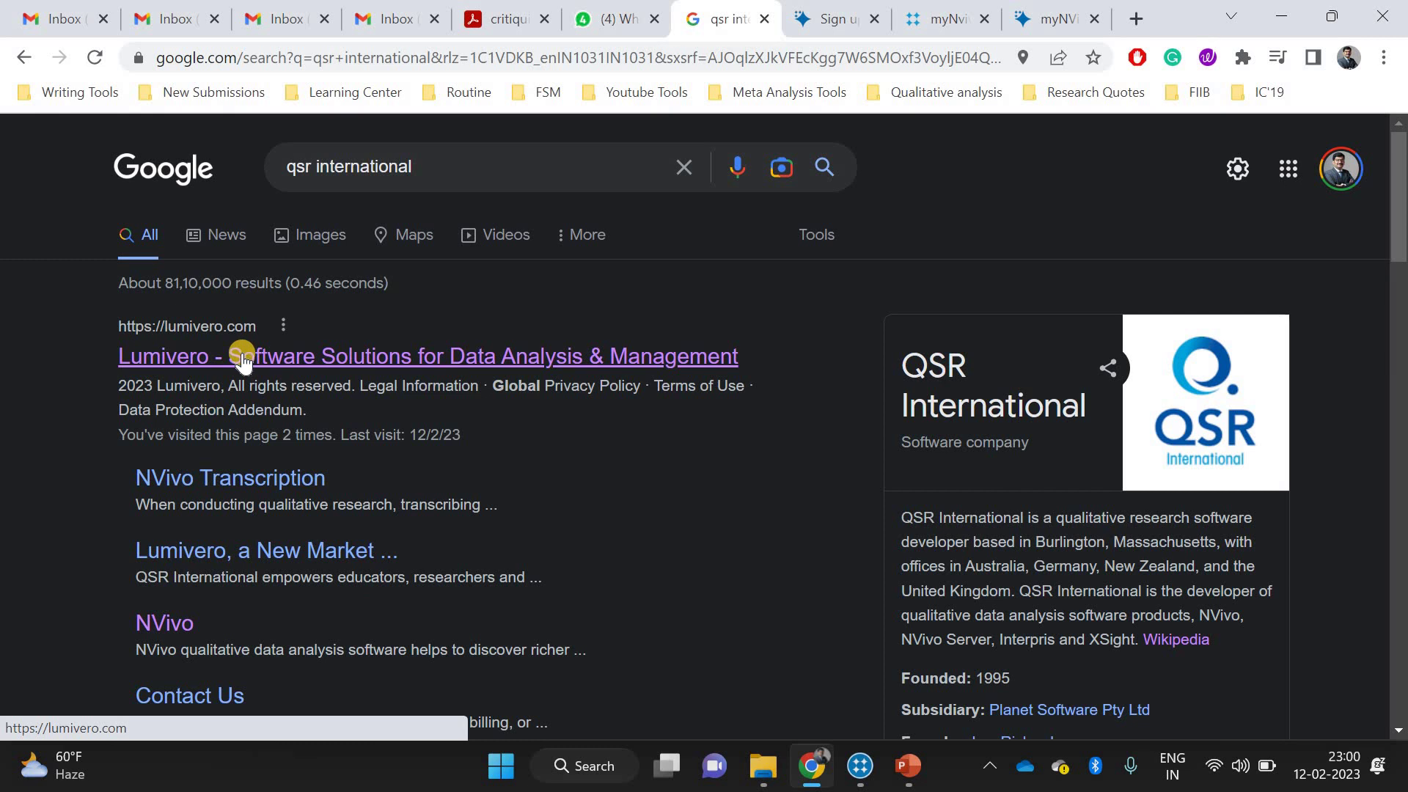
Open the Lumivero site from the results and go to its free trials page
{"action": "left_click", "coordinate": [242, 361]}
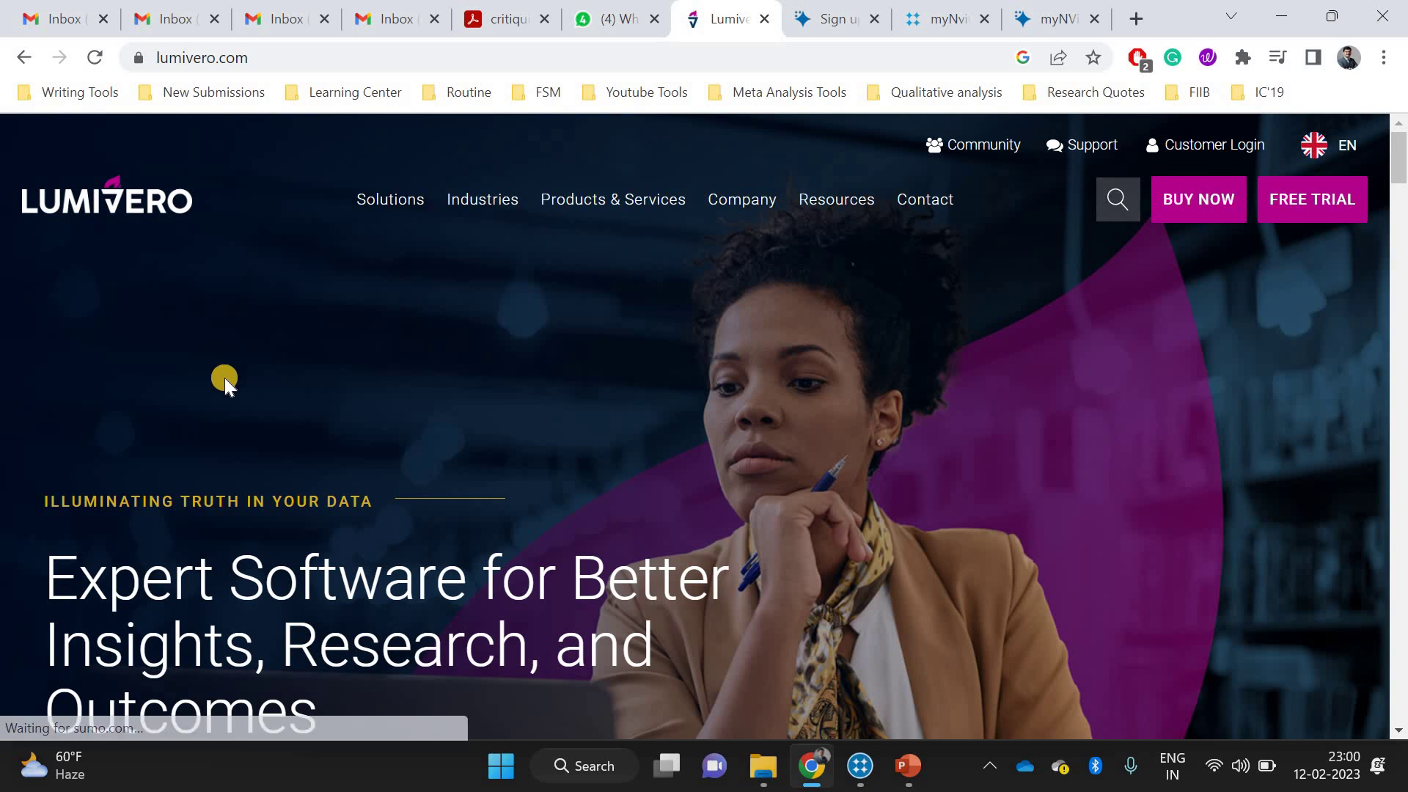
{"action": "scroll", "coordinate": [218, 396], "scroll_direction": "down", "scroll_amount": 2}
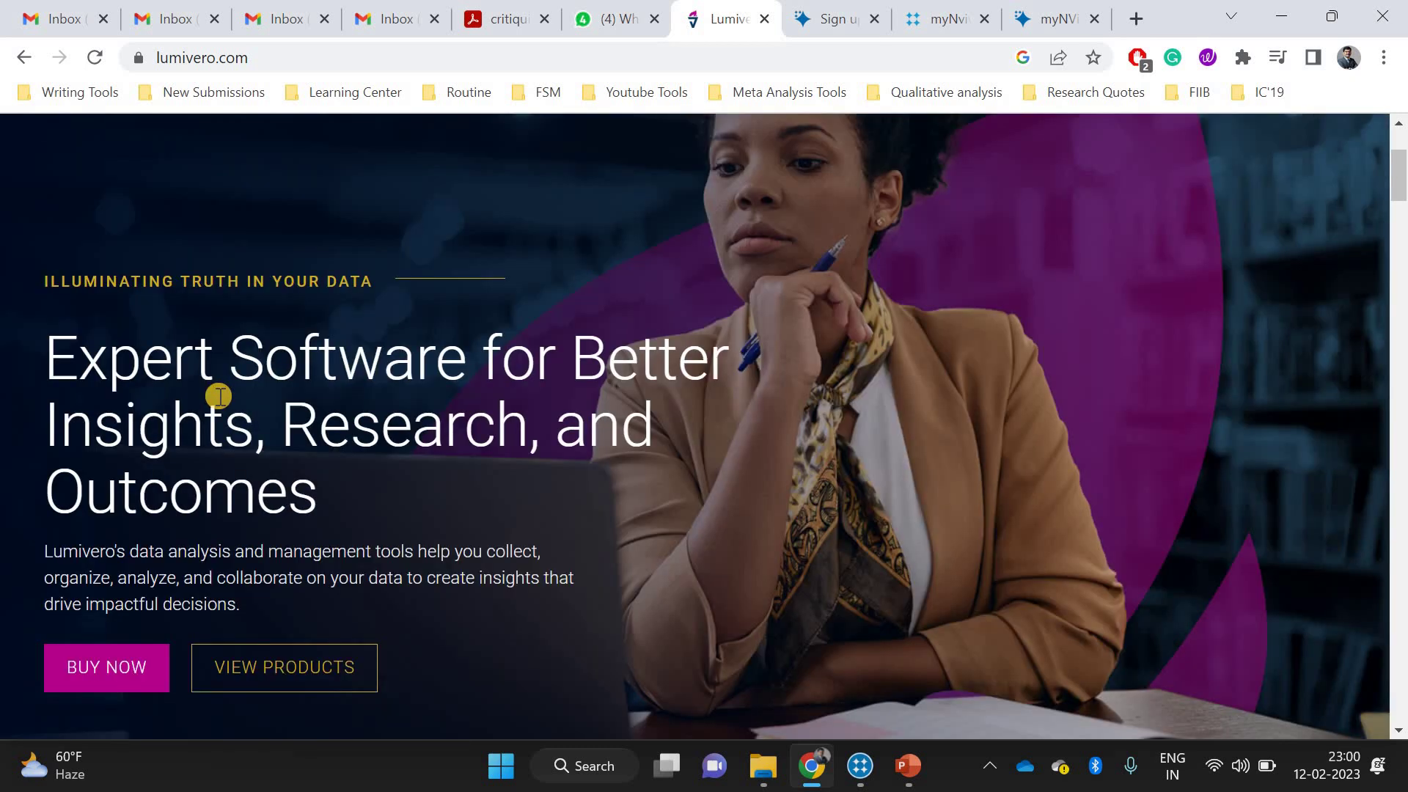
{"action": "scroll", "coordinate": [218, 396], "scroll_direction": "up", "scroll_amount": 2}
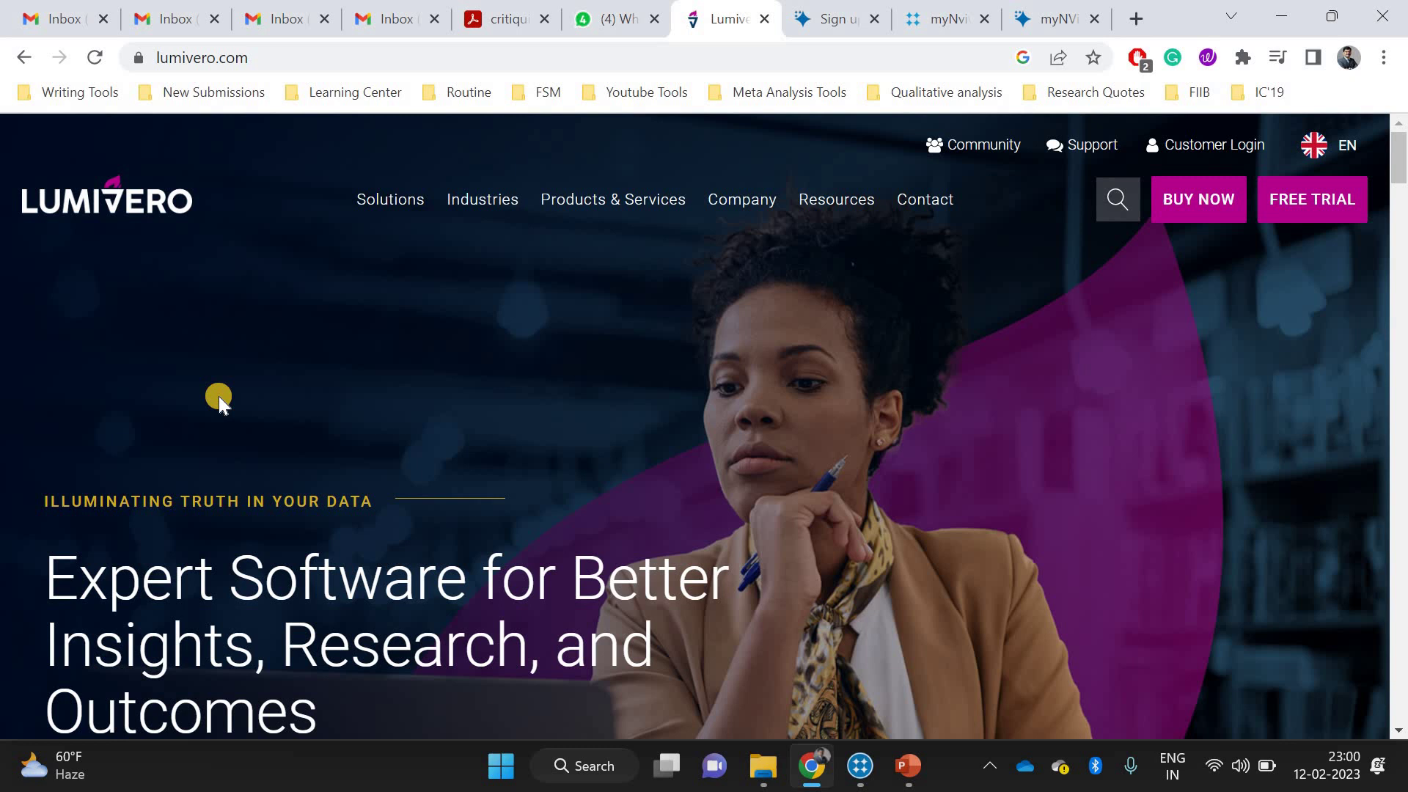
{"action": "scroll", "coordinate": [218, 397], "scroll_direction": "down", "scroll_amount": 1}
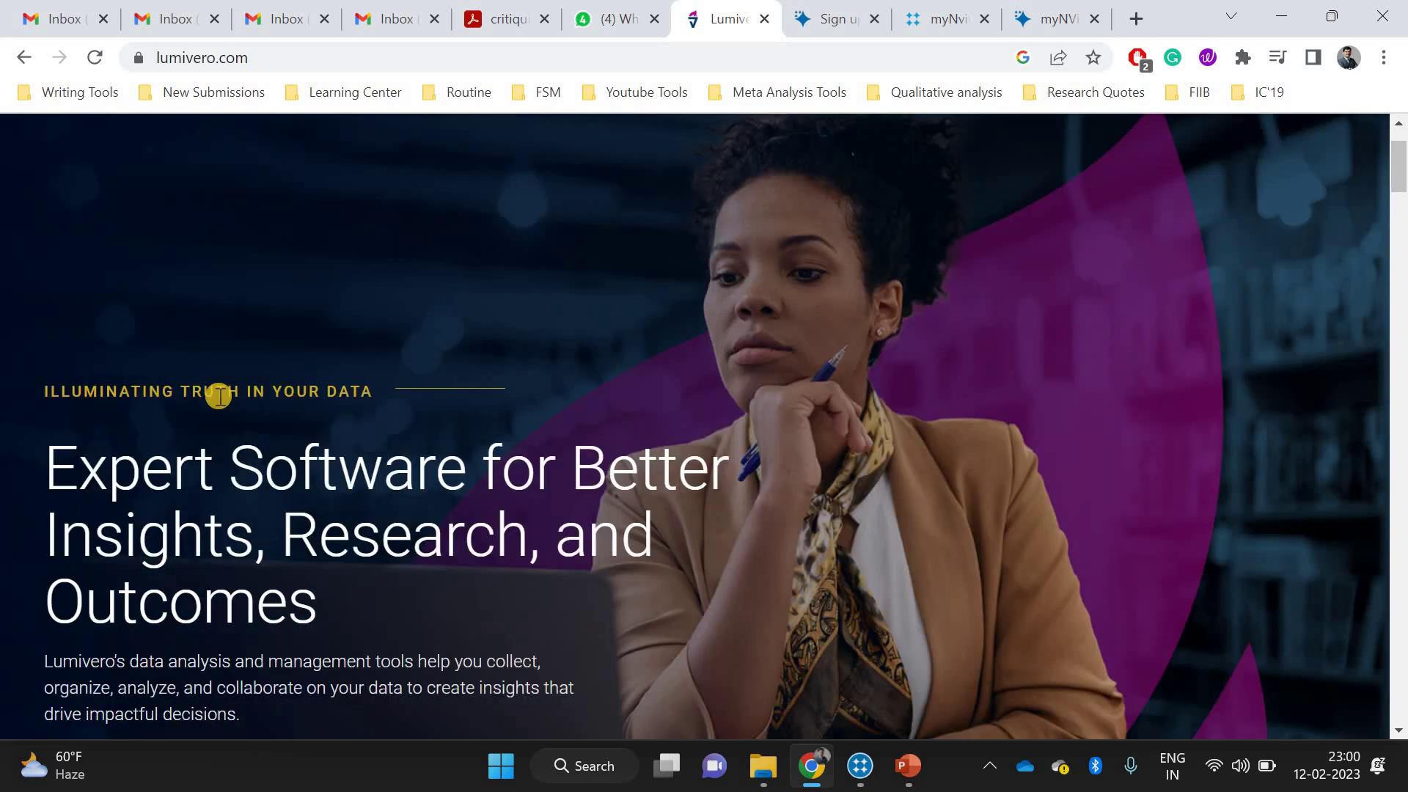
{"action": "scroll", "coordinate": [218, 396], "scroll_direction": "down", "scroll_amount": 1}
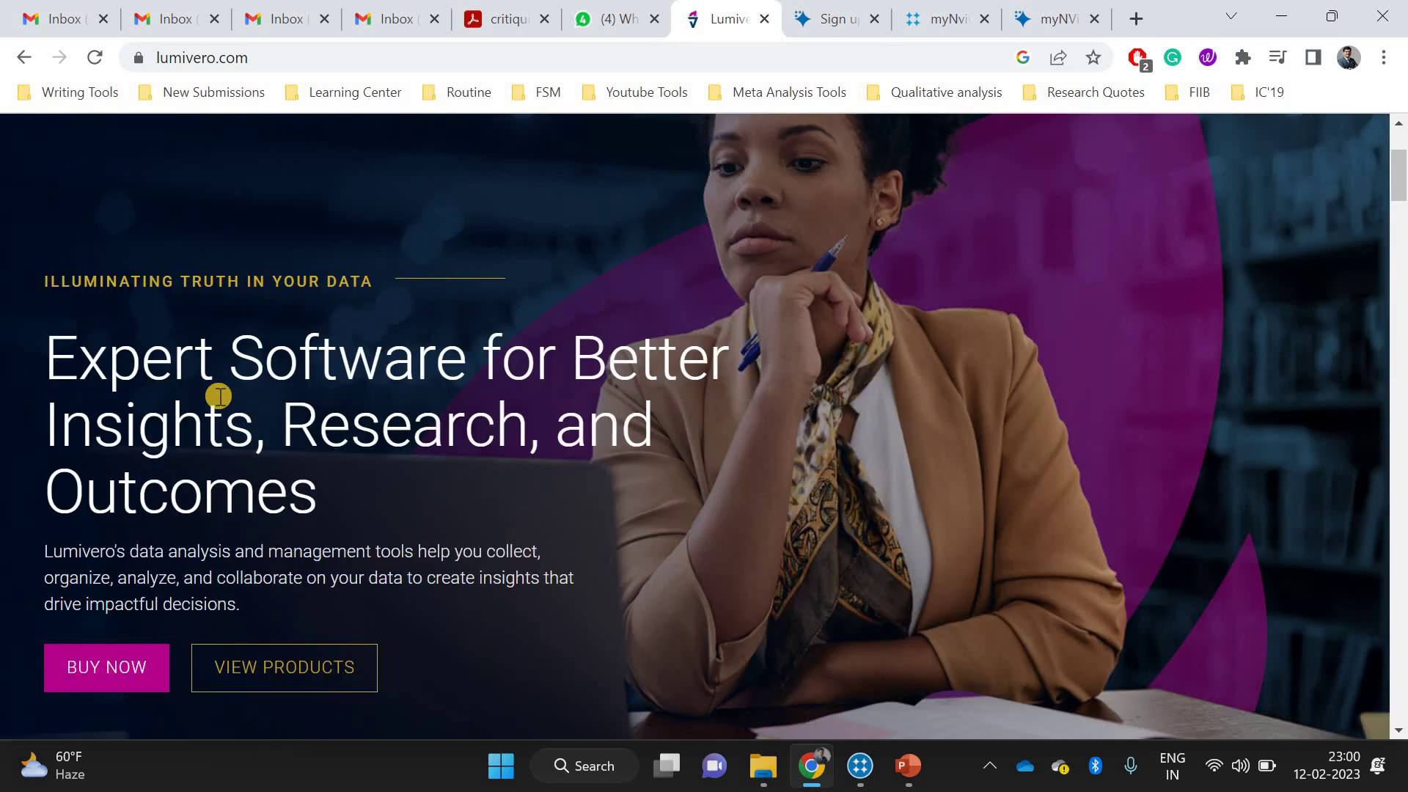
{"action": "scroll", "coordinate": [218, 396], "scroll_direction": "up", "scroll_amount": 2}
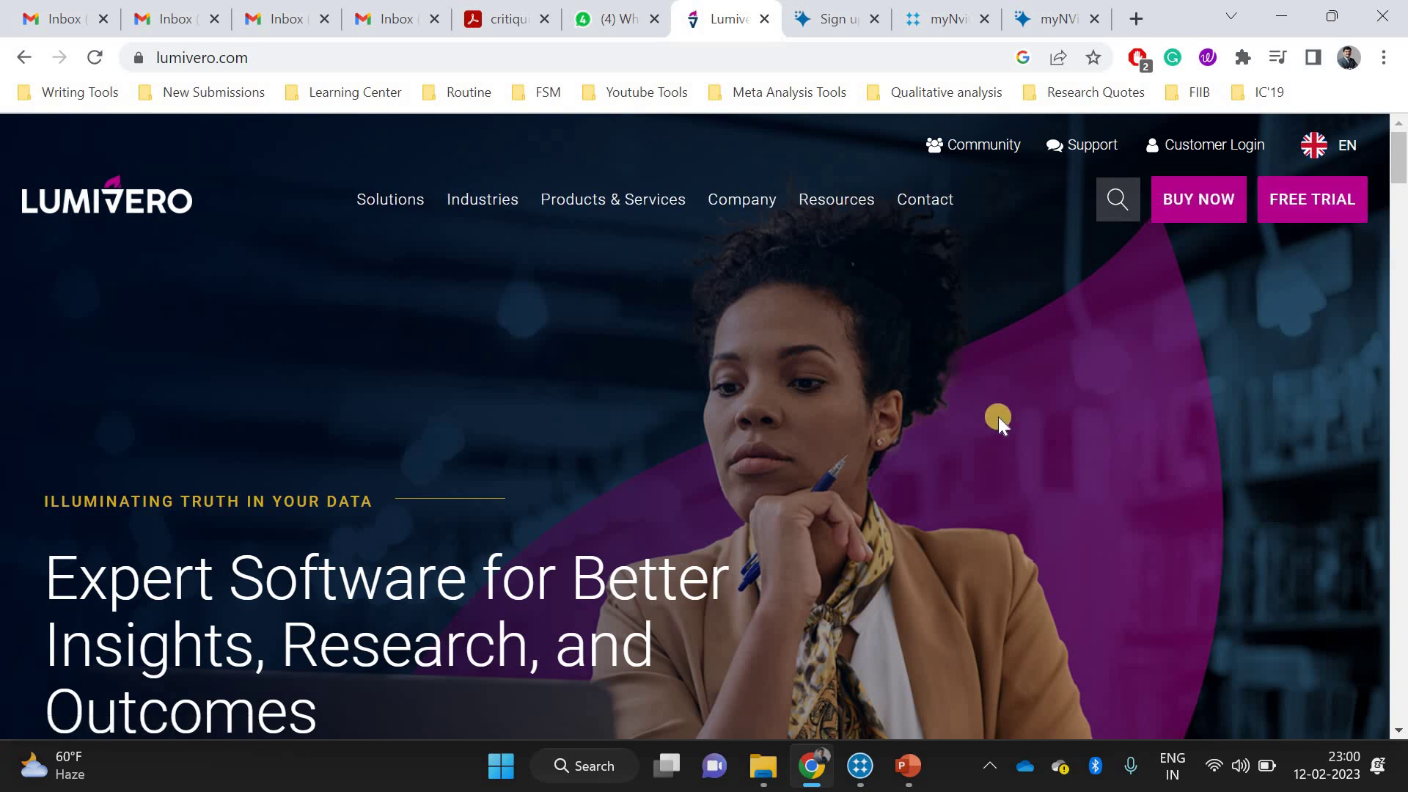
{"action": "scroll", "coordinate": [998, 417], "scroll_direction": "down", "scroll_amount": 2}
{"action": "scroll", "coordinate": [998, 417], "scroll_direction": "up", "scroll_amount": 2}
{"action": "left_click", "coordinate": [1305, 210]}
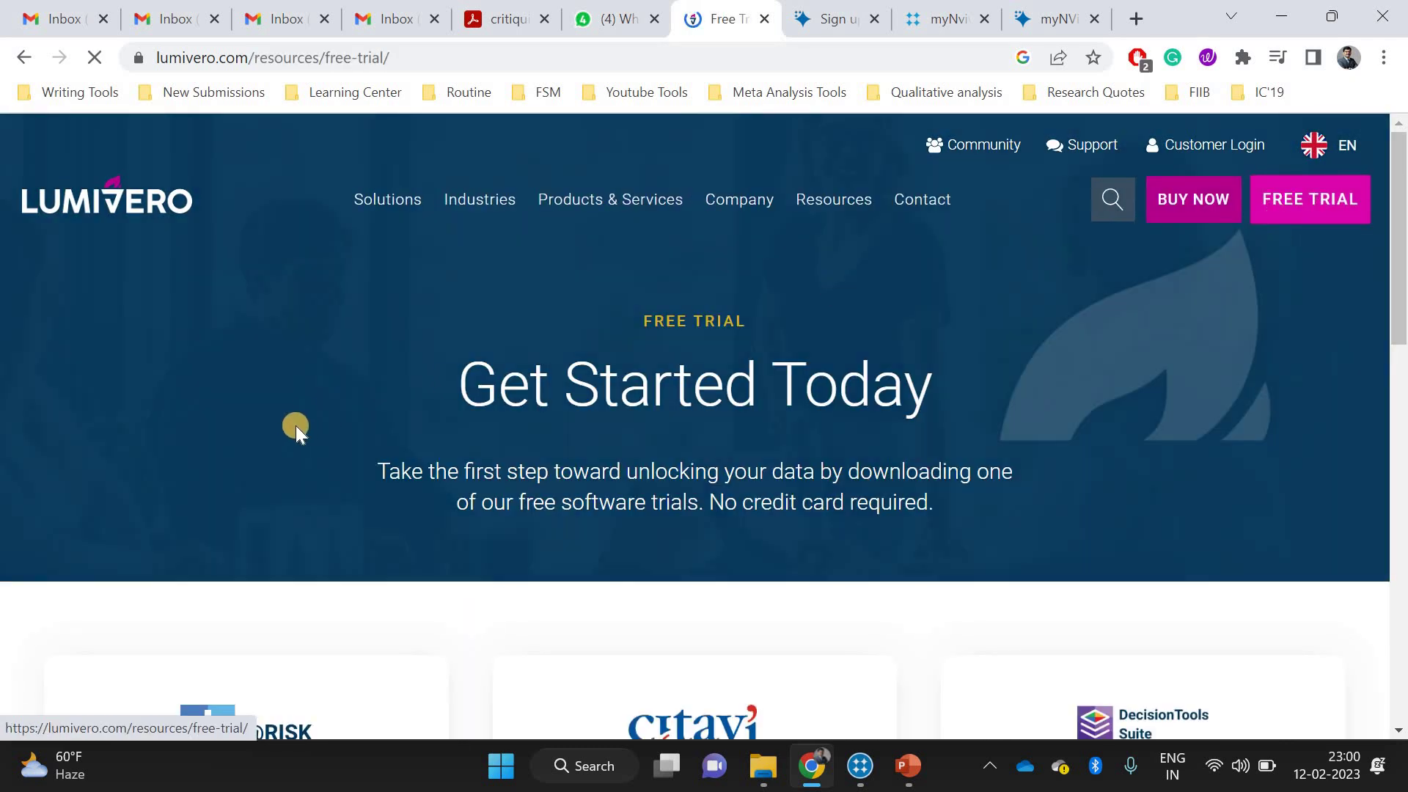
{"action": "scroll", "coordinate": [35, 484], "scroll_direction": "down", "scroll_amount": 1}
{"action": "scroll", "coordinate": [34, 484], "scroll_direction": "down", "scroll_amount": 1}
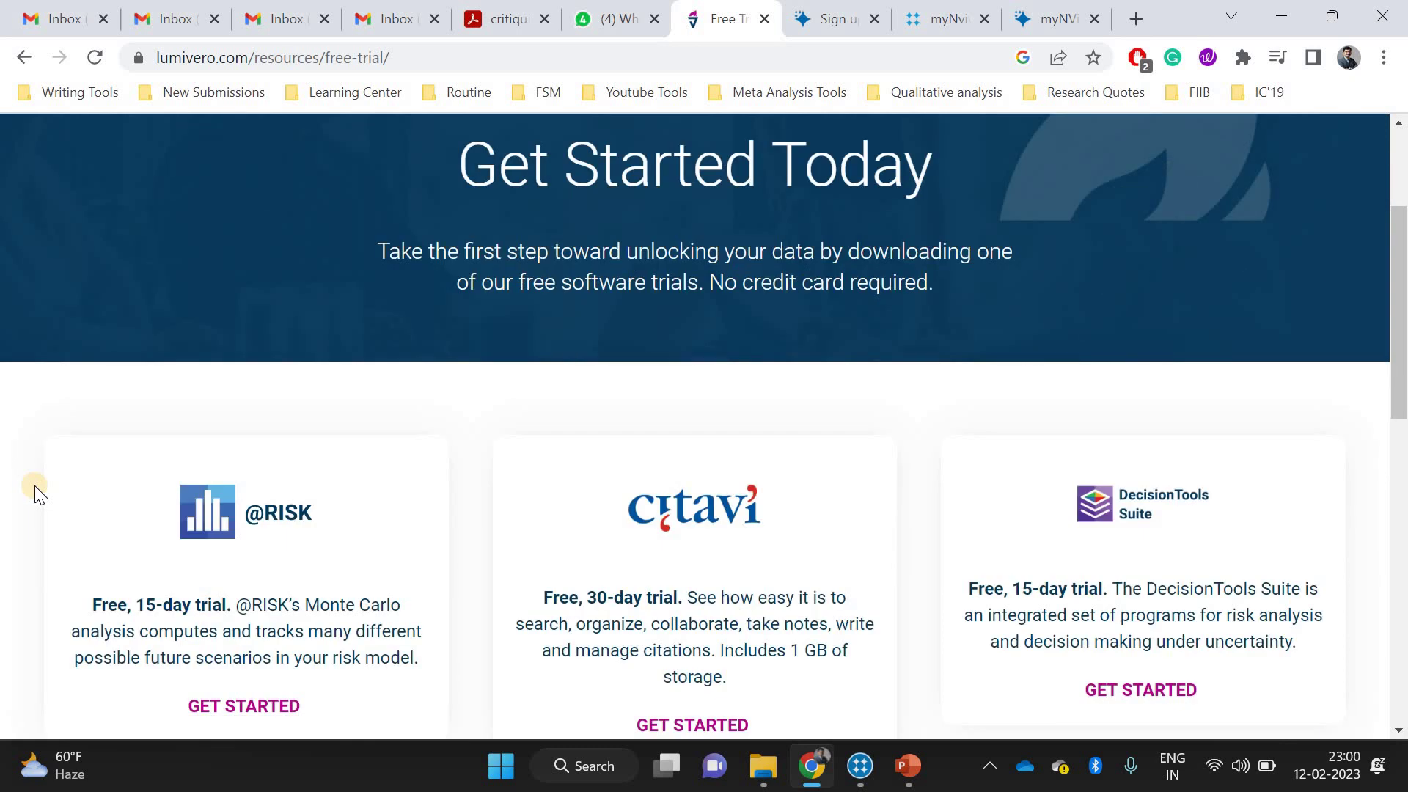
{"action": "scroll", "coordinate": [34, 485], "scroll_direction": "down", "scroll_amount": 1}
{"action": "scroll", "coordinate": [35, 486], "scroll_direction": "down", "scroll_amount": 1}
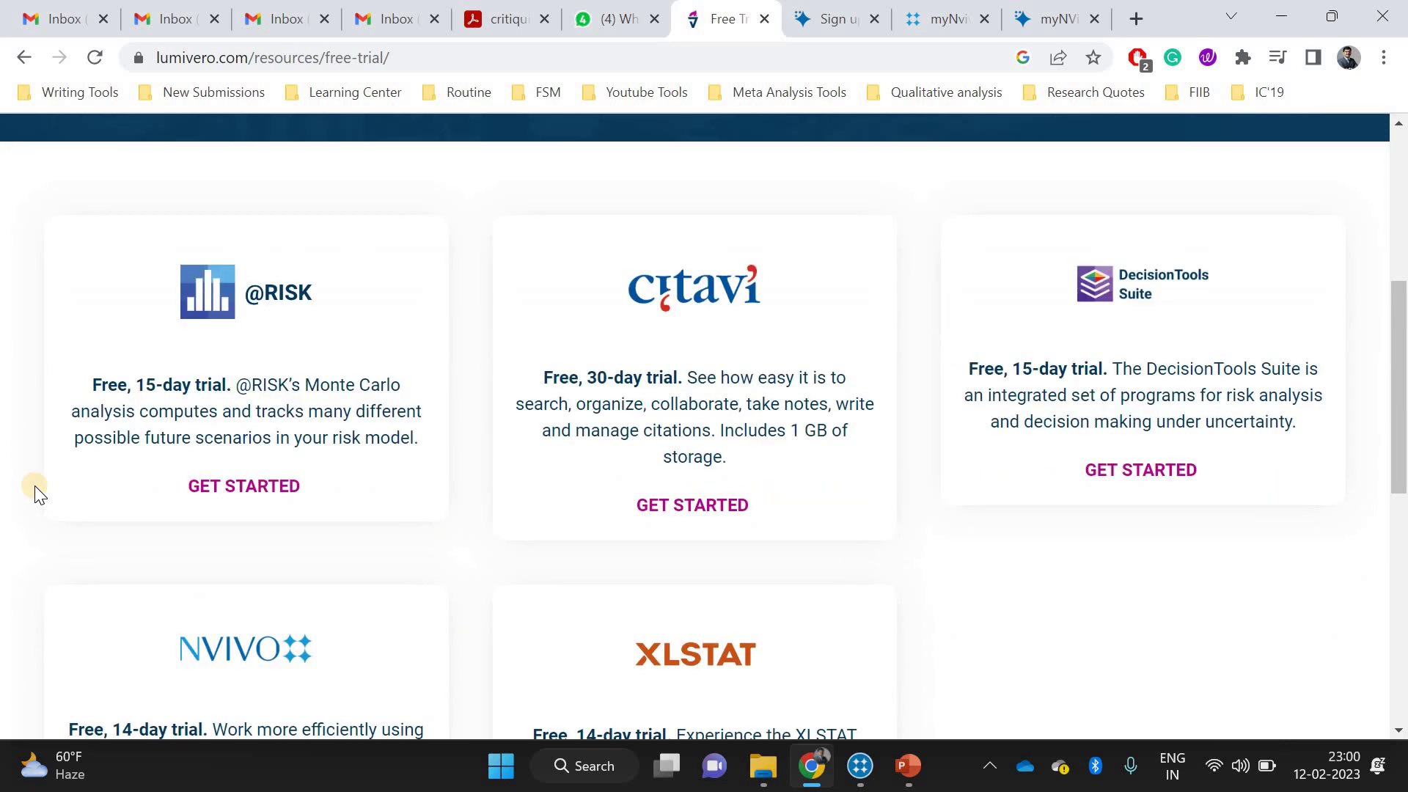
{"action": "scroll", "coordinate": [34, 485], "scroll_direction": "down", "scroll_amount": 1}
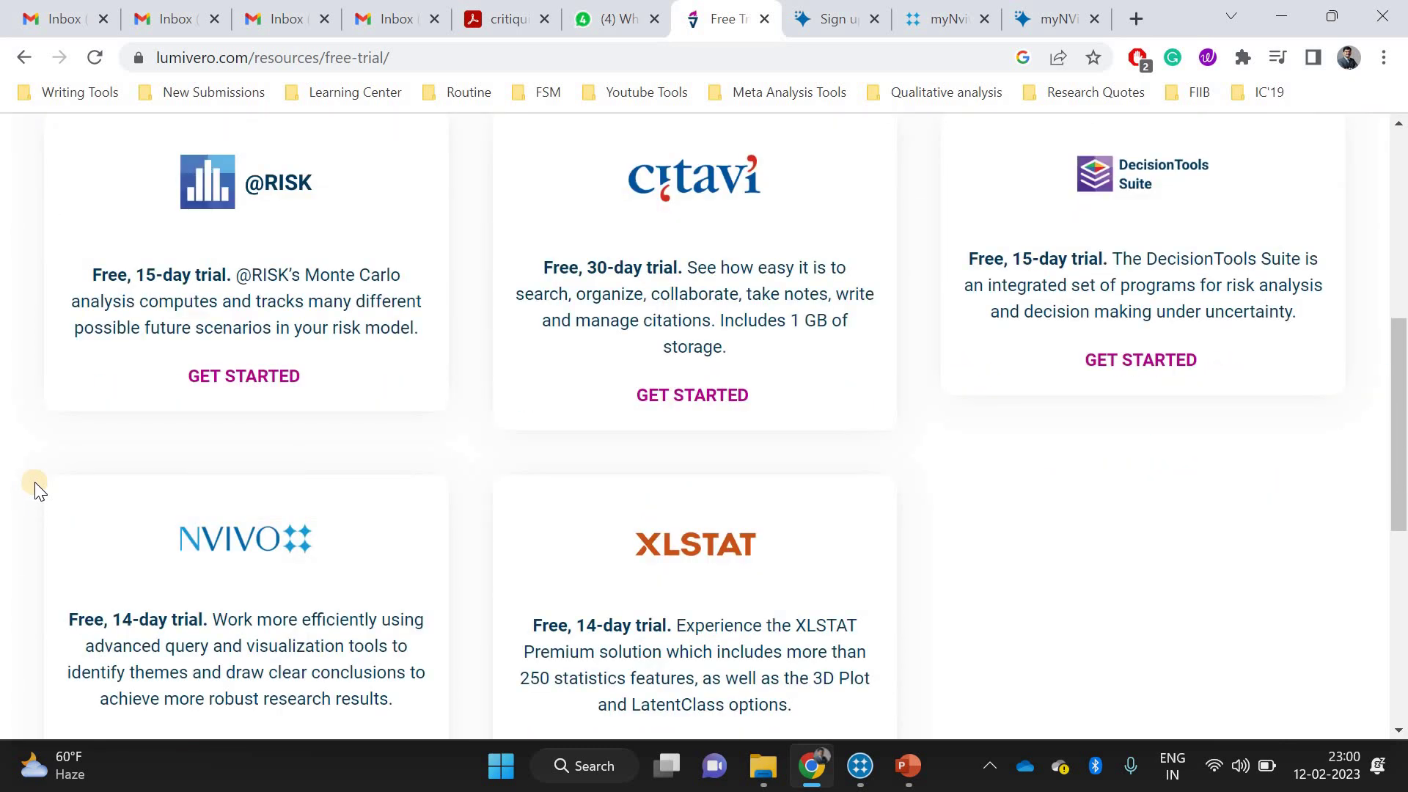
{"action": "scroll", "coordinate": [34, 487], "scroll_direction": "down", "scroll_amount": 1}
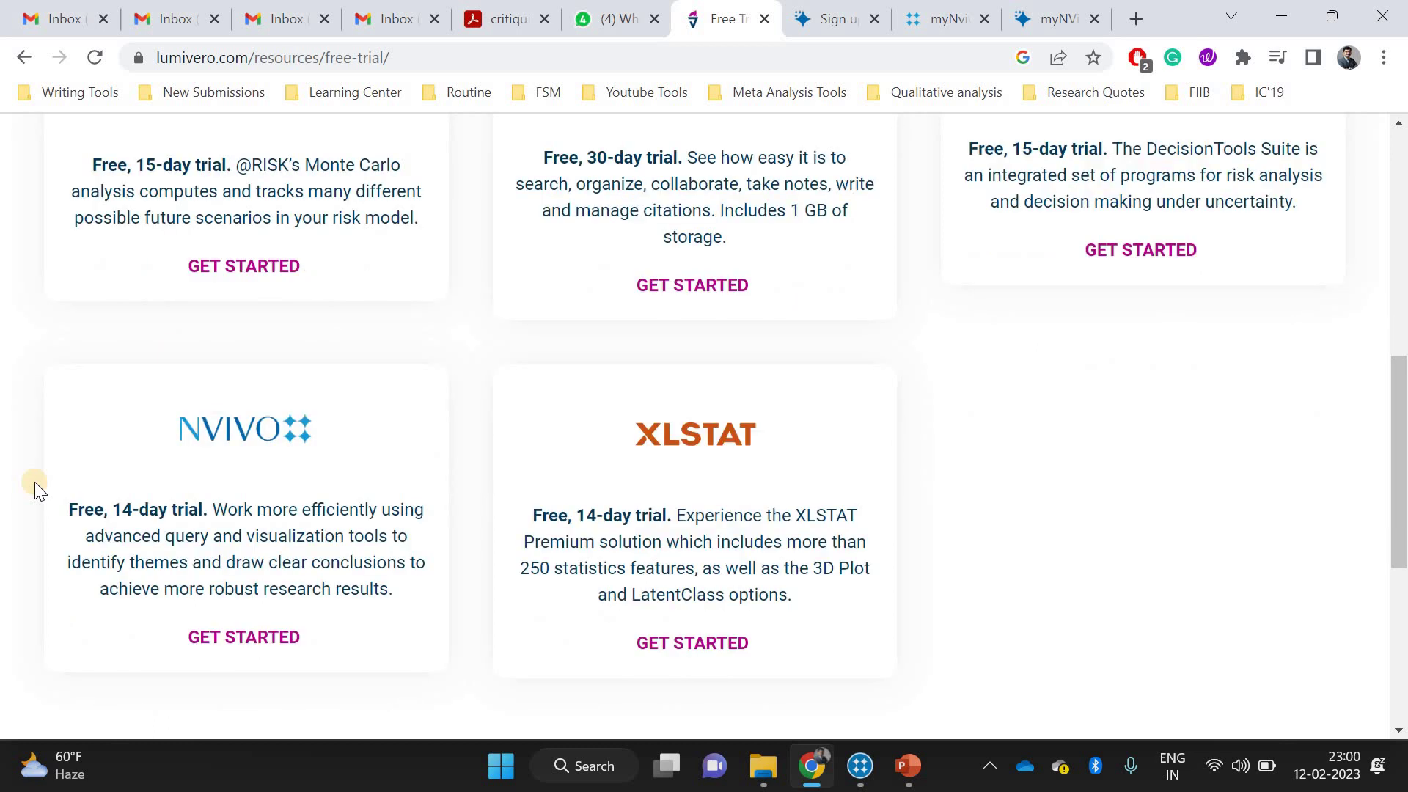
{"action": "scroll", "coordinate": [34, 482], "scroll_direction": "down", "scroll_amount": 1}
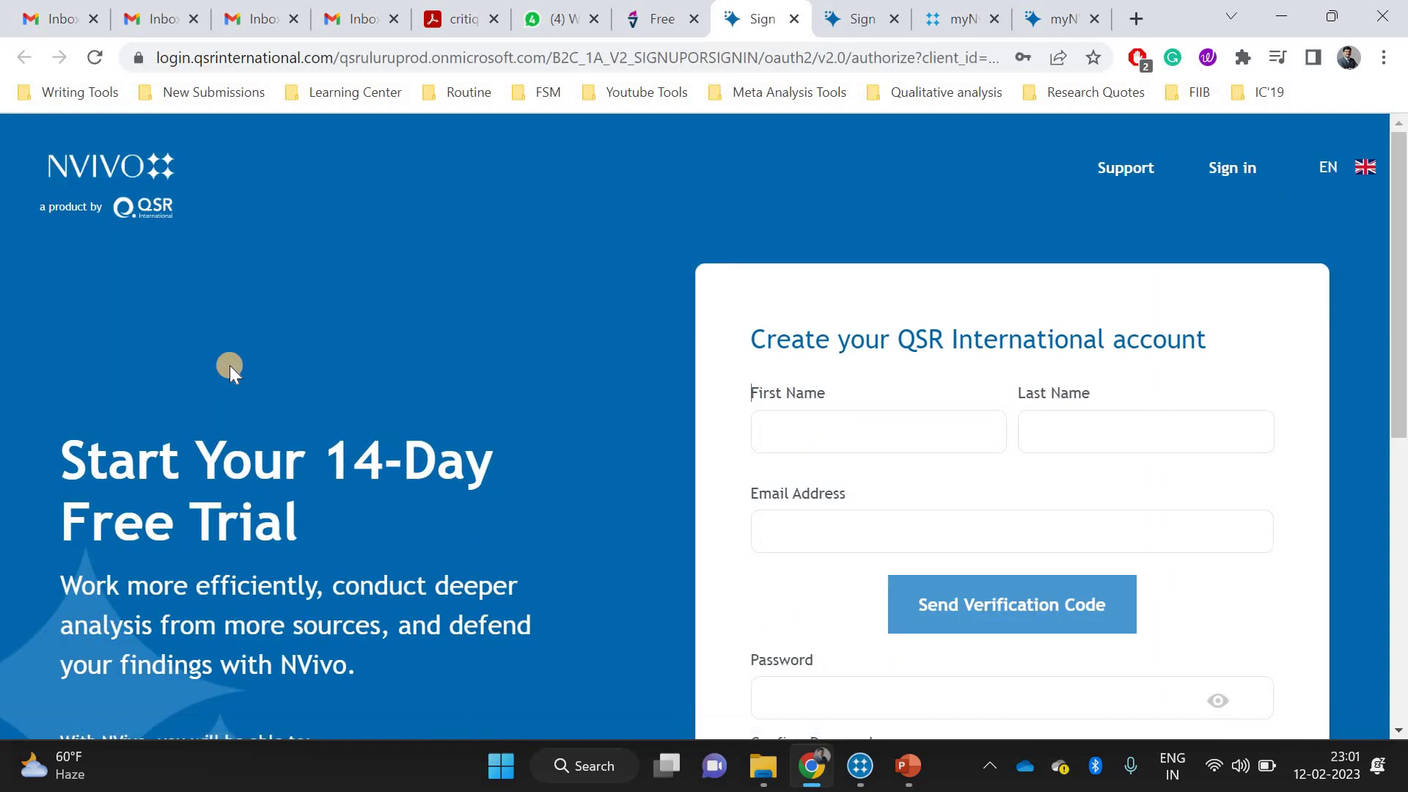
{"action": "scroll", "coordinate": [968, 314], "scroll_direction": "down", "scroll_amount": 1}
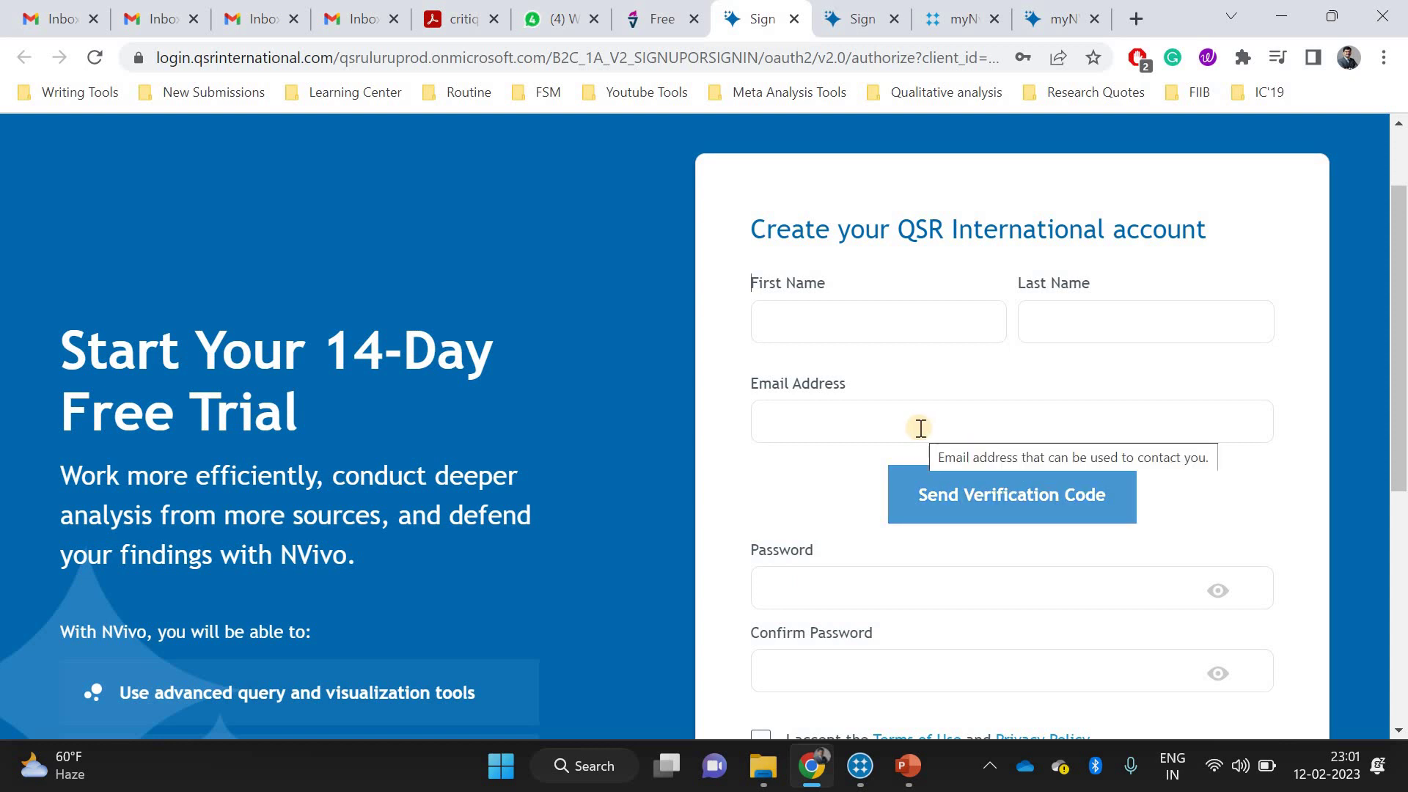
{"action": "scroll", "coordinate": [920, 429], "scroll_direction": "down", "scroll_amount": 1}
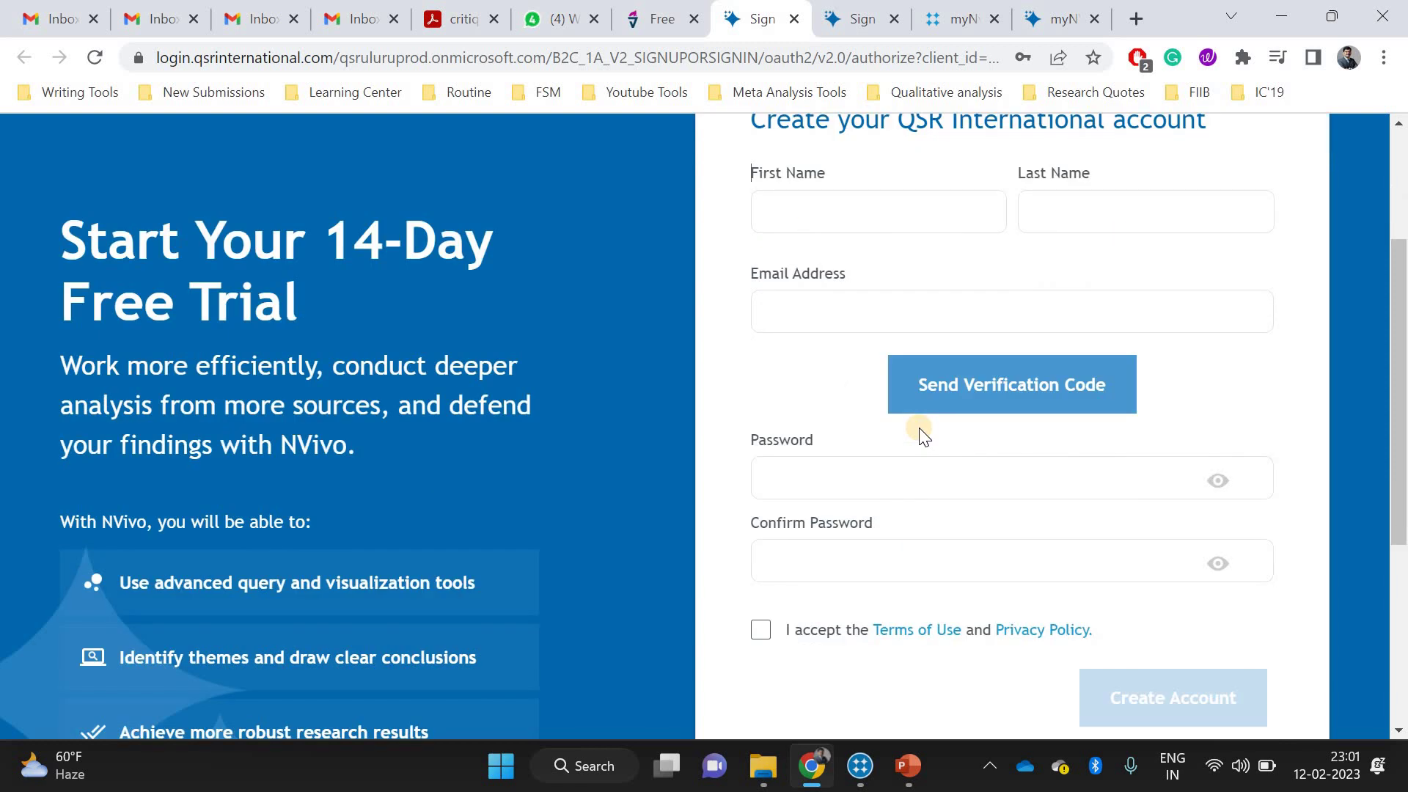
{"action": "scroll", "coordinate": [920, 434], "scroll_direction": "down", "scroll_amount": 1}
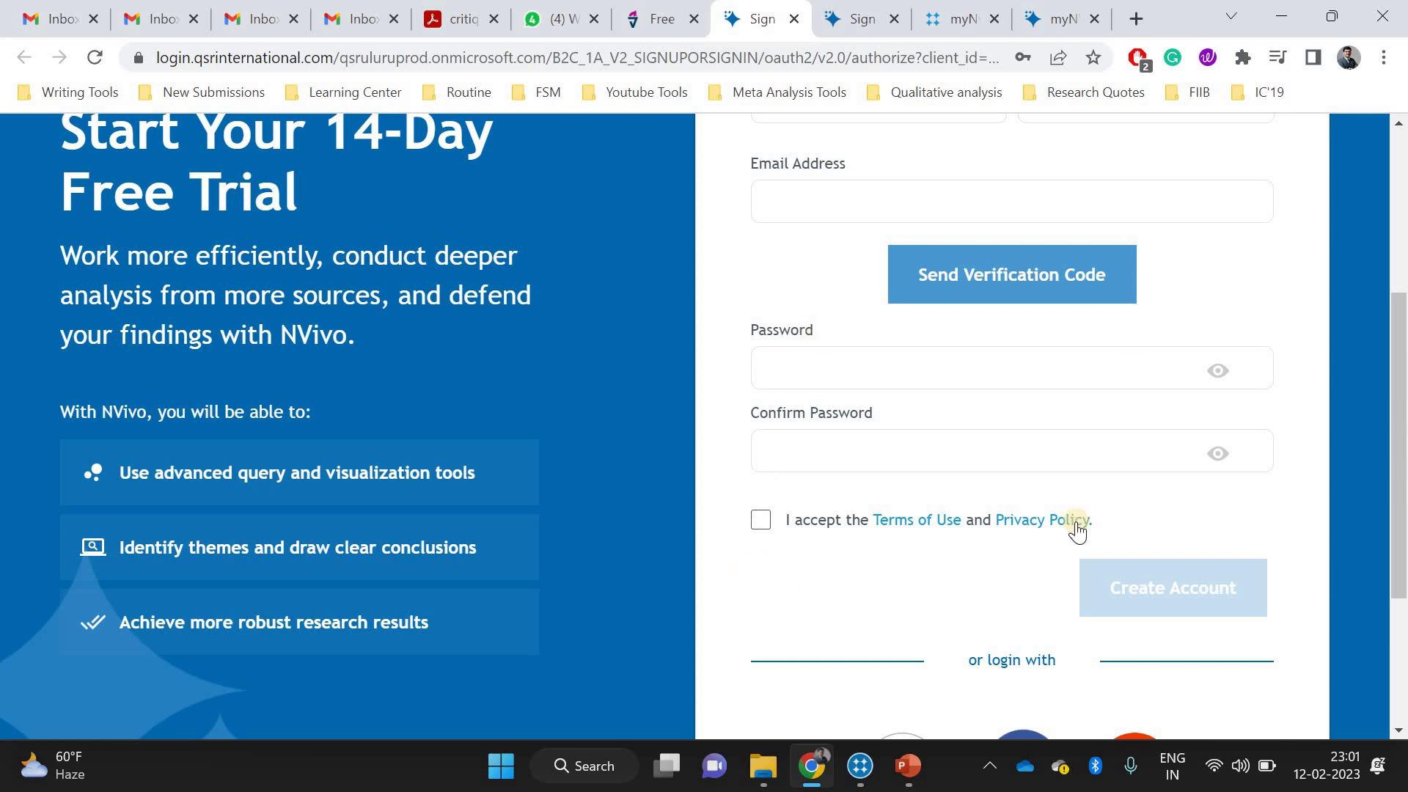
Switch to the second 'Sign' tab showing the QSR account form
{"action": "left_click", "coordinate": [845, 9]}
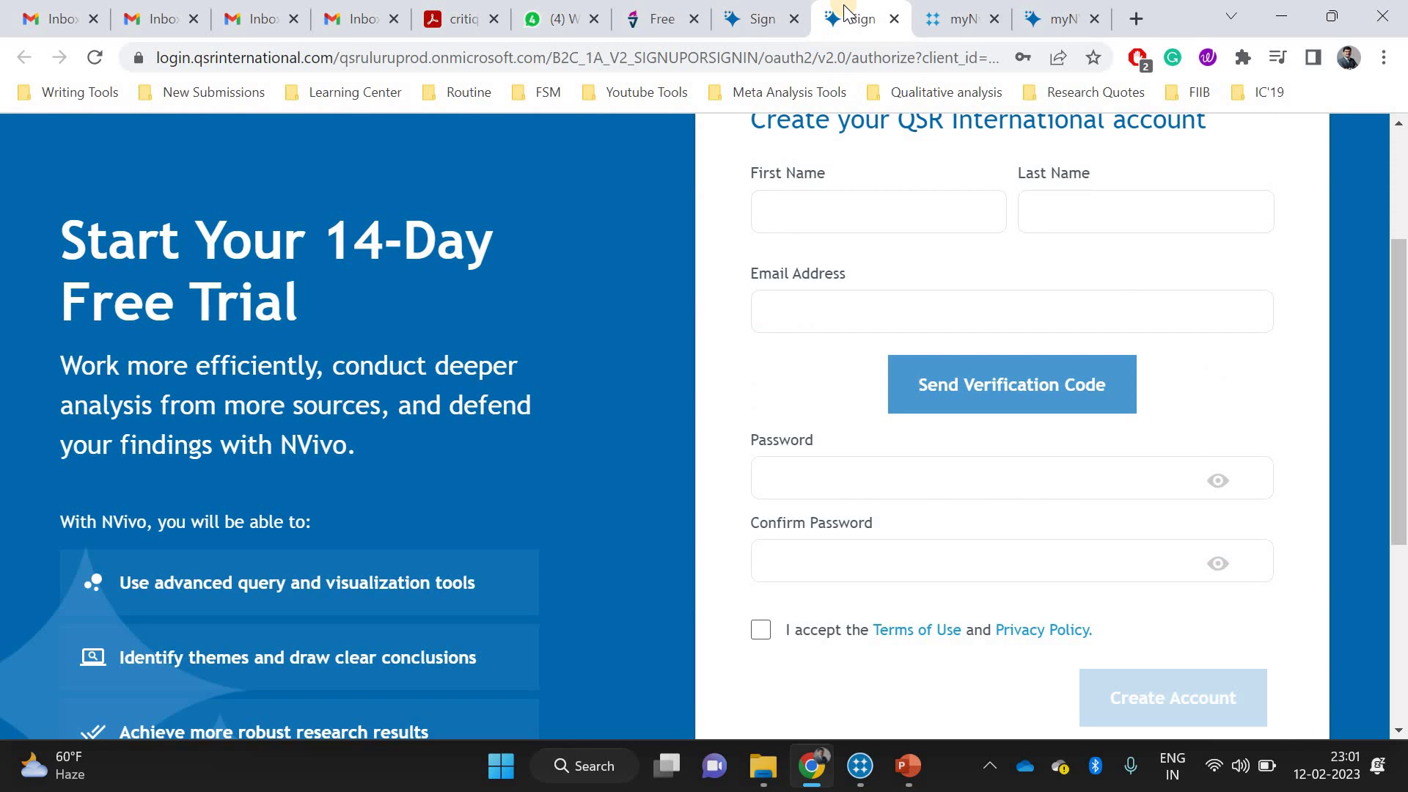
On the myNVivo tab, download NVivo 20 for Windows, then cancel the download
{"action": "left_click", "coordinate": [937, 19]}
{"action": "scroll", "coordinate": [701, 373], "scroll_direction": "up", "scroll_amount": 5}
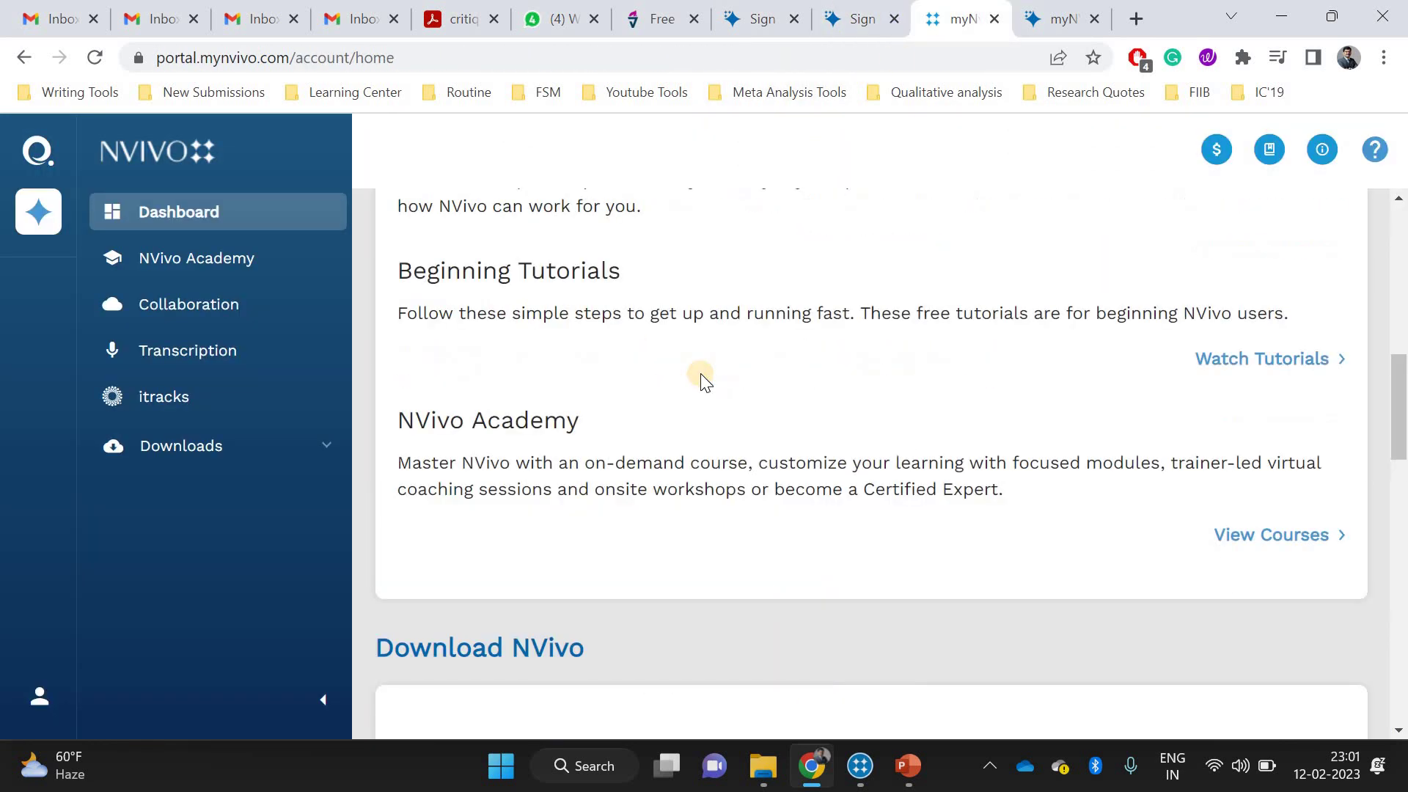
{"action": "scroll", "coordinate": [701, 373], "scroll_direction": "up", "scroll_amount": 5}
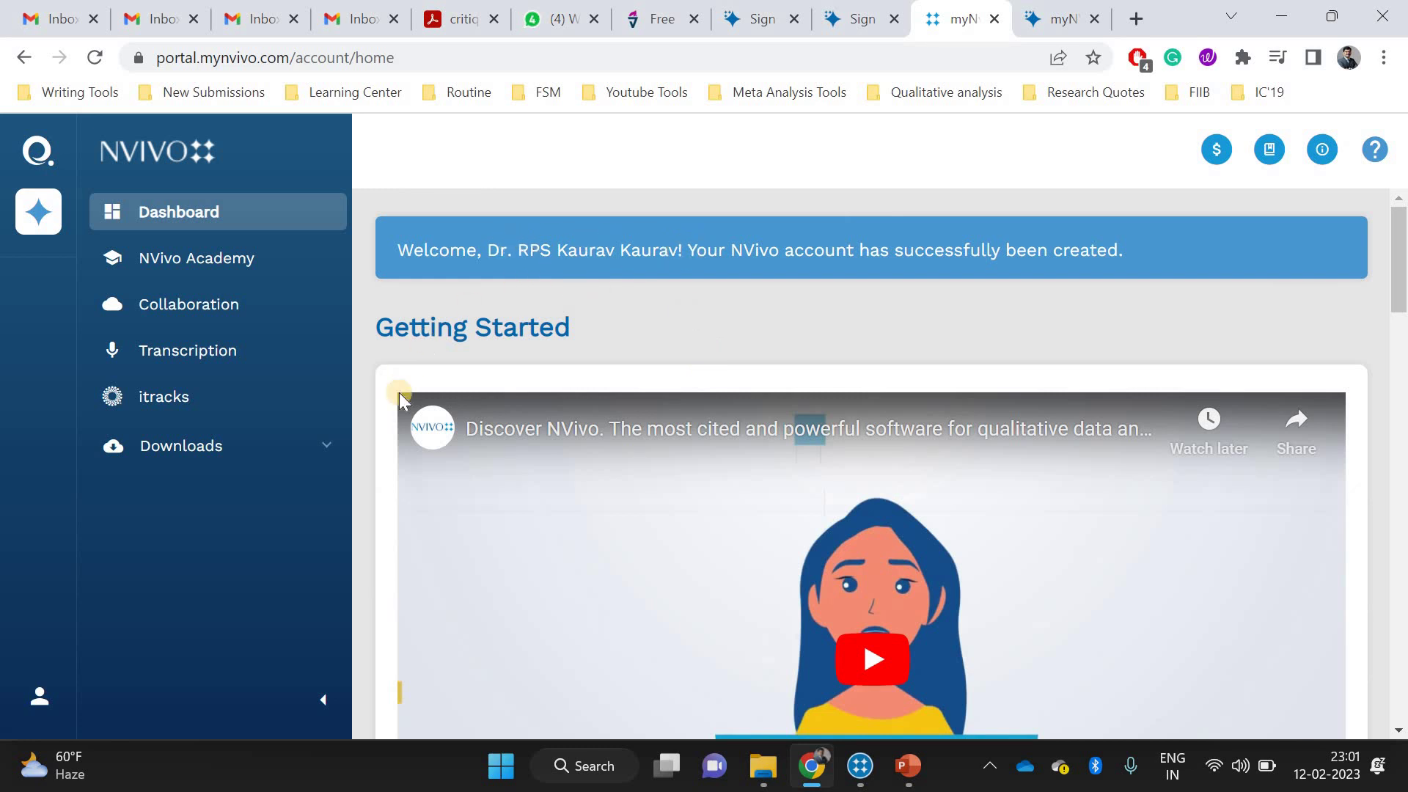
{"action": "scroll", "coordinate": [398, 393], "scroll_direction": "down", "scroll_amount": 2}
{"action": "scroll", "coordinate": [415, 404], "scroll_direction": "down", "scroll_amount": 2}
{"action": "scroll", "coordinate": [415, 403], "scroll_direction": "down", "scroll_amount": 2}
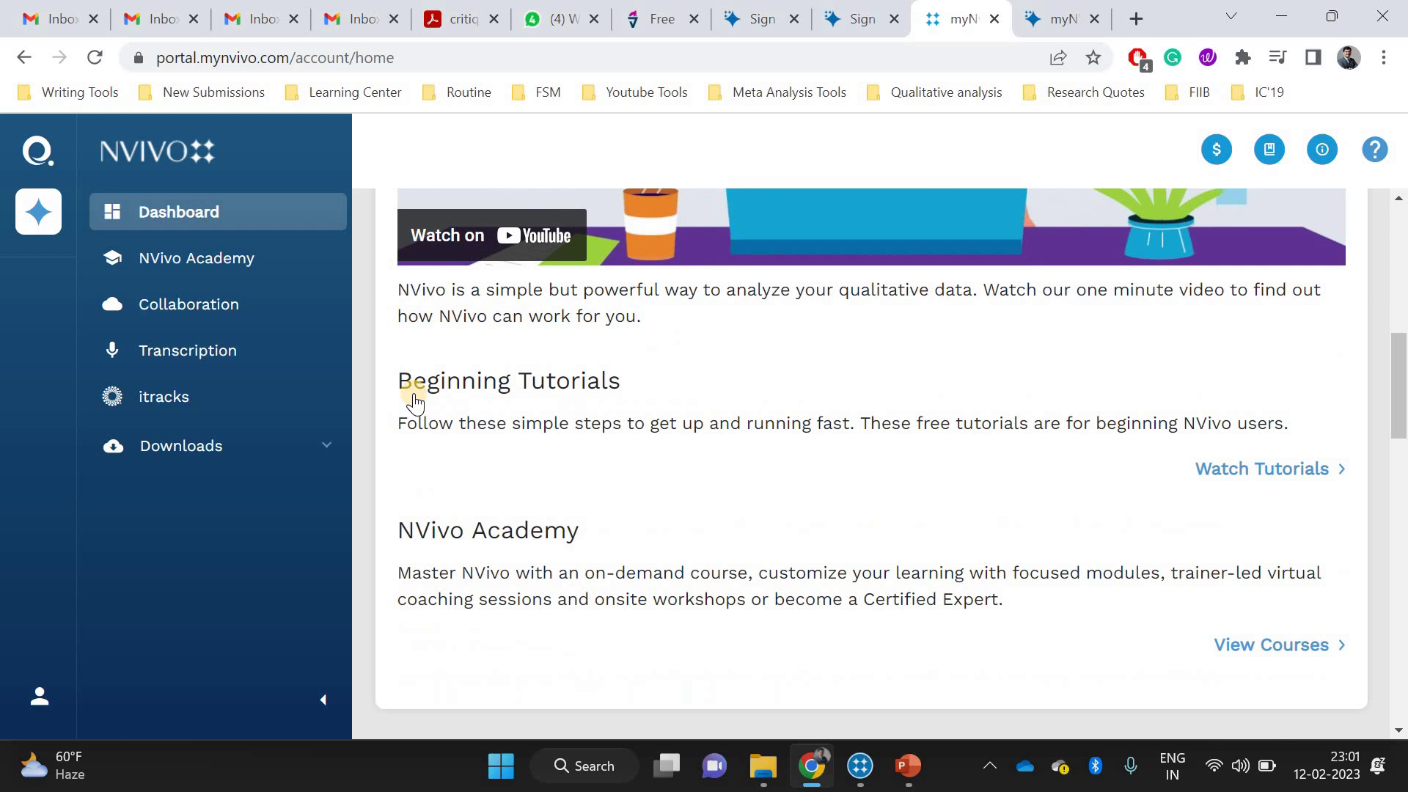
{"action": "scroll", "coordinate": [415, 403], "scroll_direction": "down", "scroll_amount": 2}
{"action": "scroll", "coordinate": [414, 403], "scroll_direction": "down", "scroll_amount": 3}
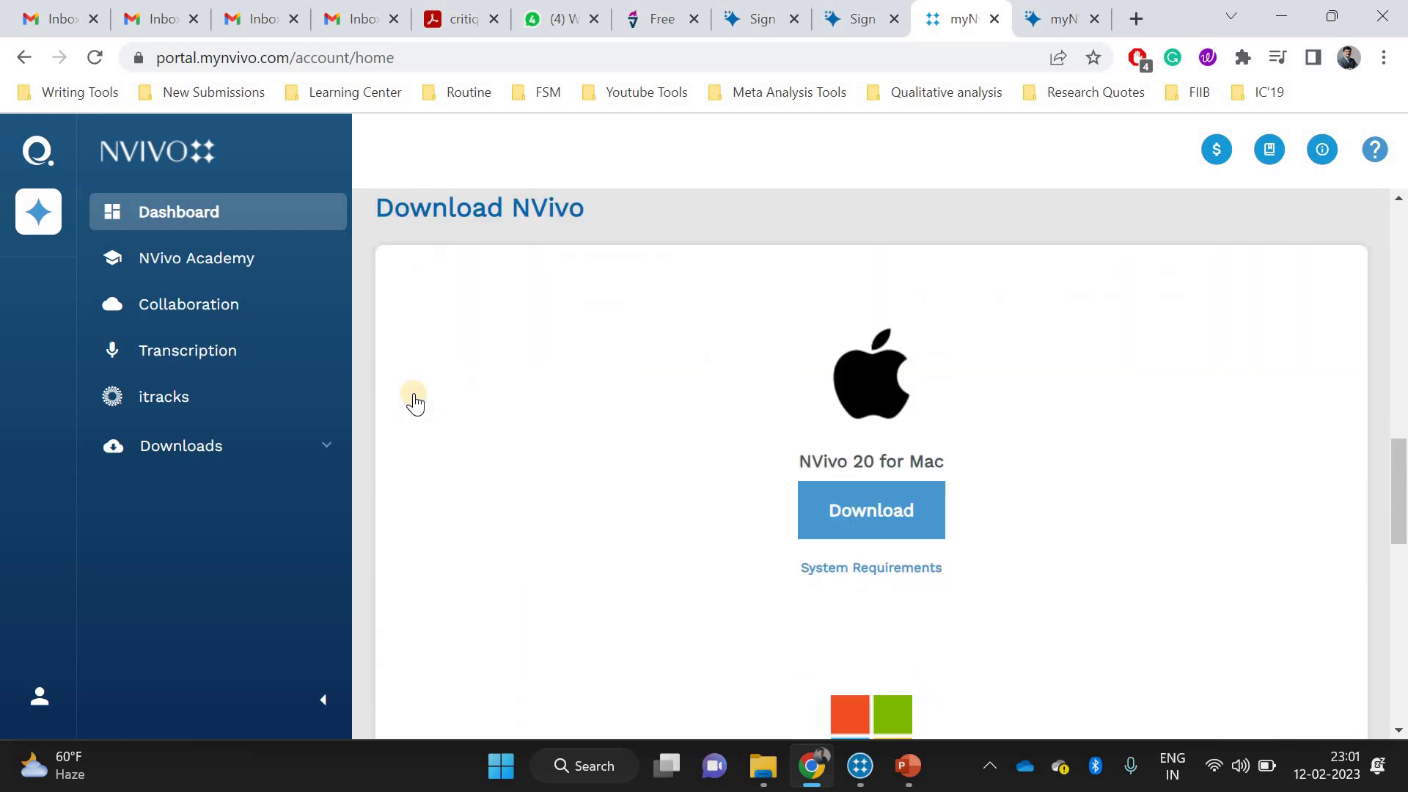
{"action": "scroll", "coordinate": [415, 403], "scroll_direction": "down", "scroll_amount": 1}
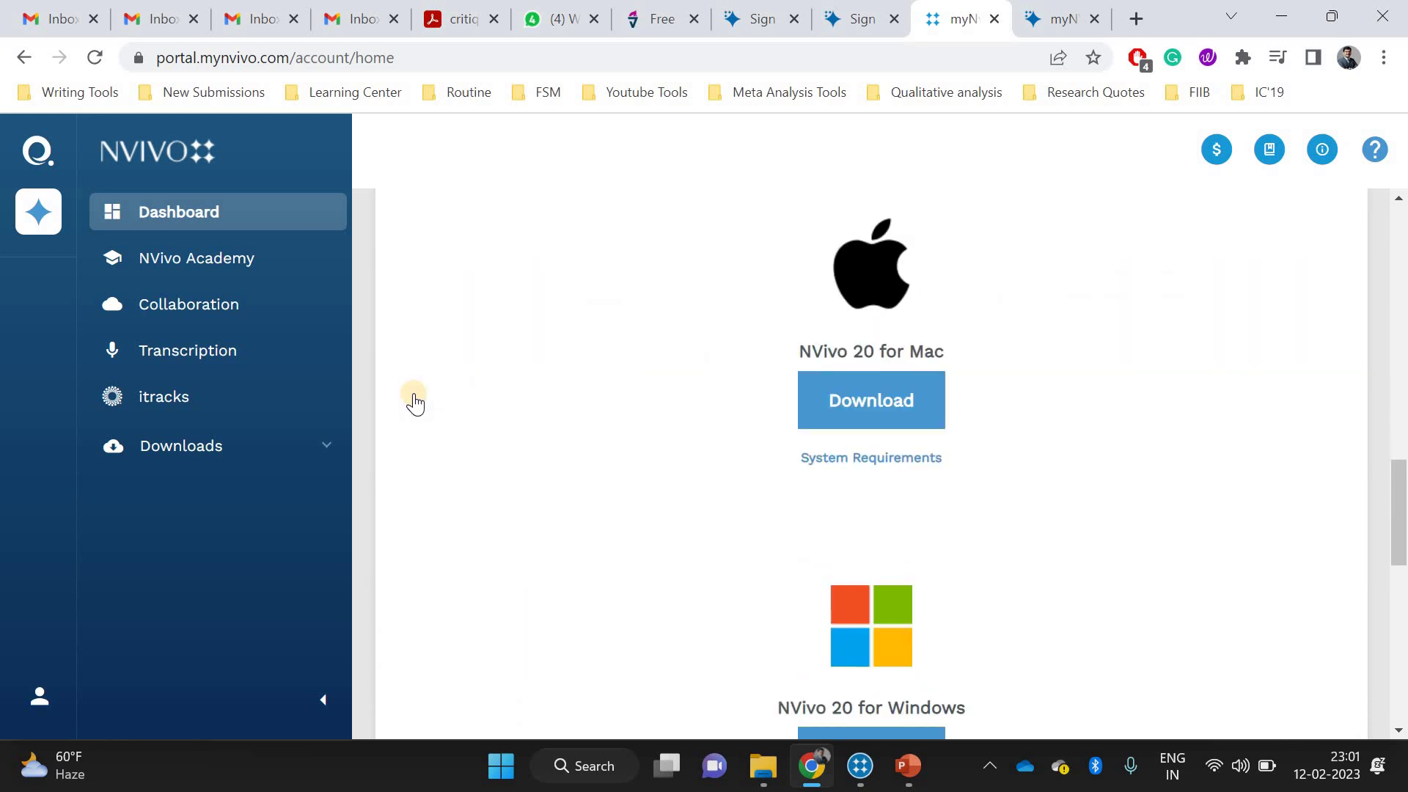
{"action": "scroll", "coordinate": [770, 572], "scroll_direction": "down", "scroll_amount": 1}
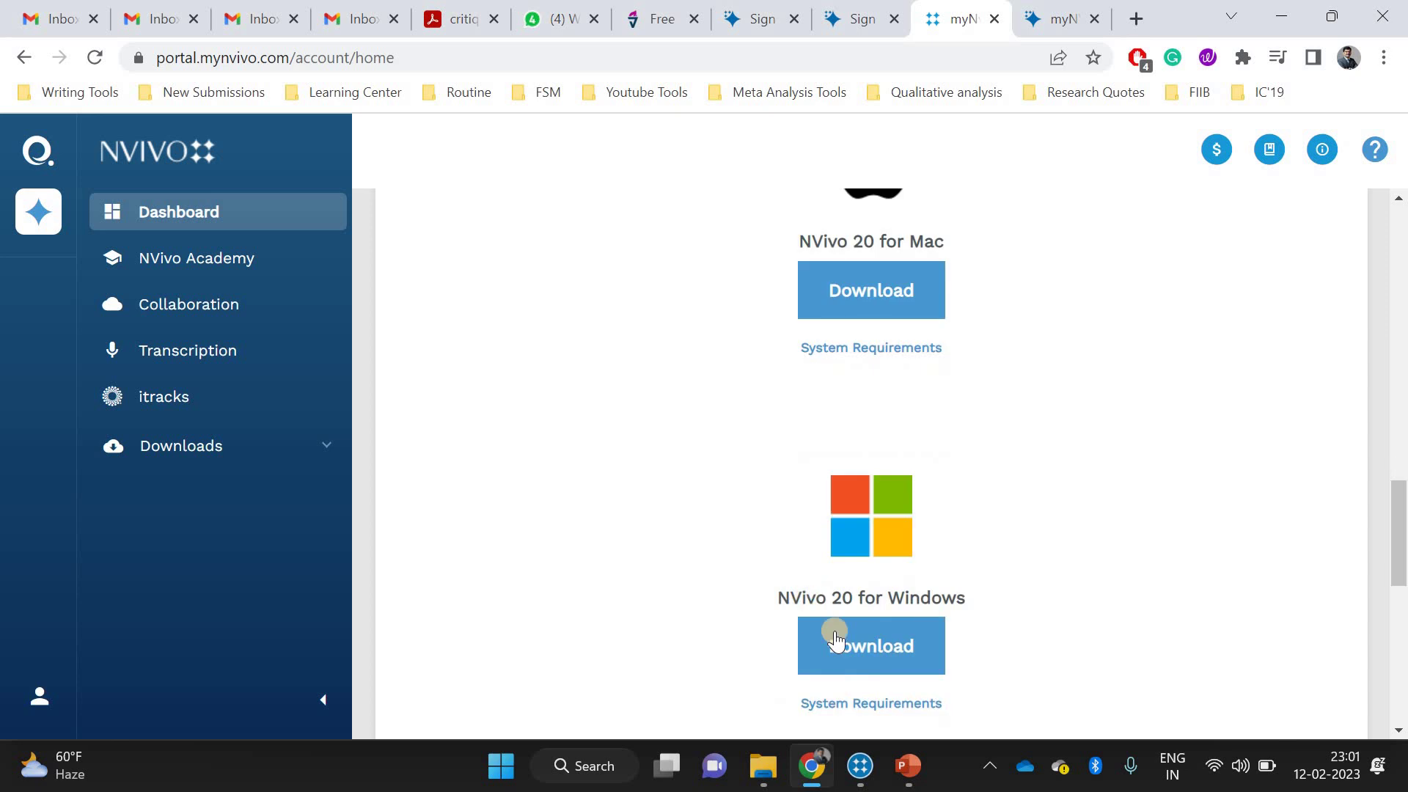
{"action": "left_click", "coordinate": [875, 659]}
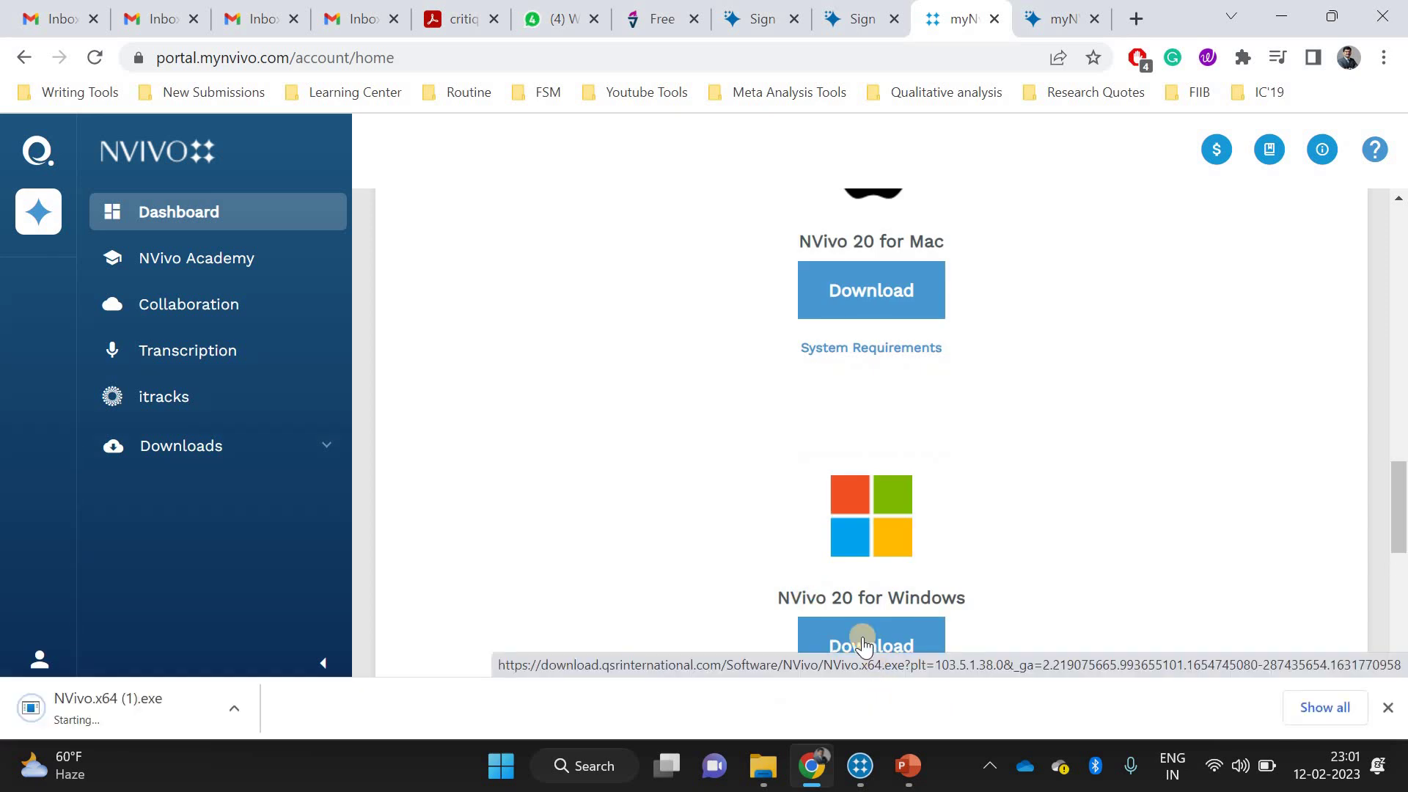
{"action": "left_click", "coordinate": [240, 706]}
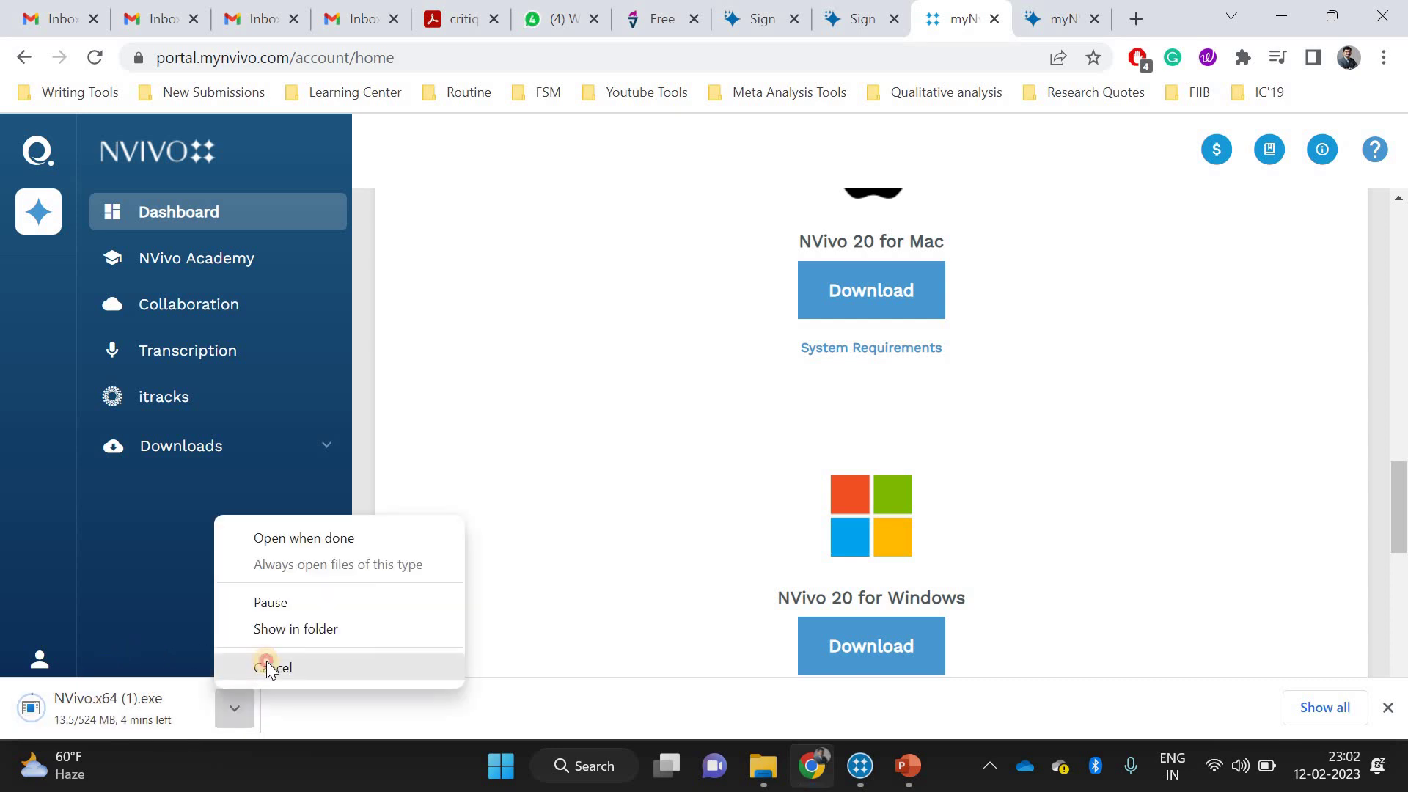
{"action": "left_click", "coordinate": [266, 667]}
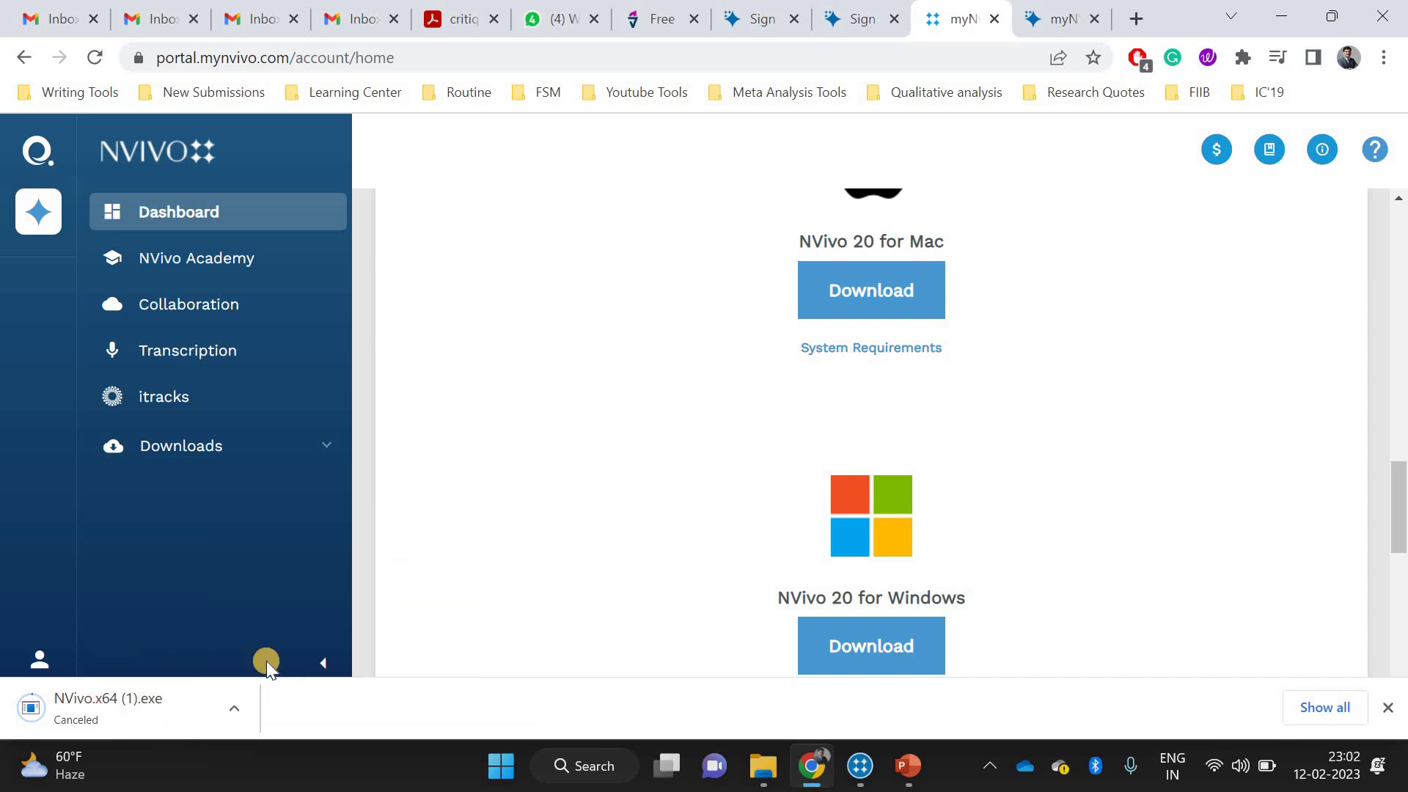
Launch the NVivo.x64 installer from the Downloads folder in File Explorer
{"action": "left_click", "coordinate": [766, 772]}
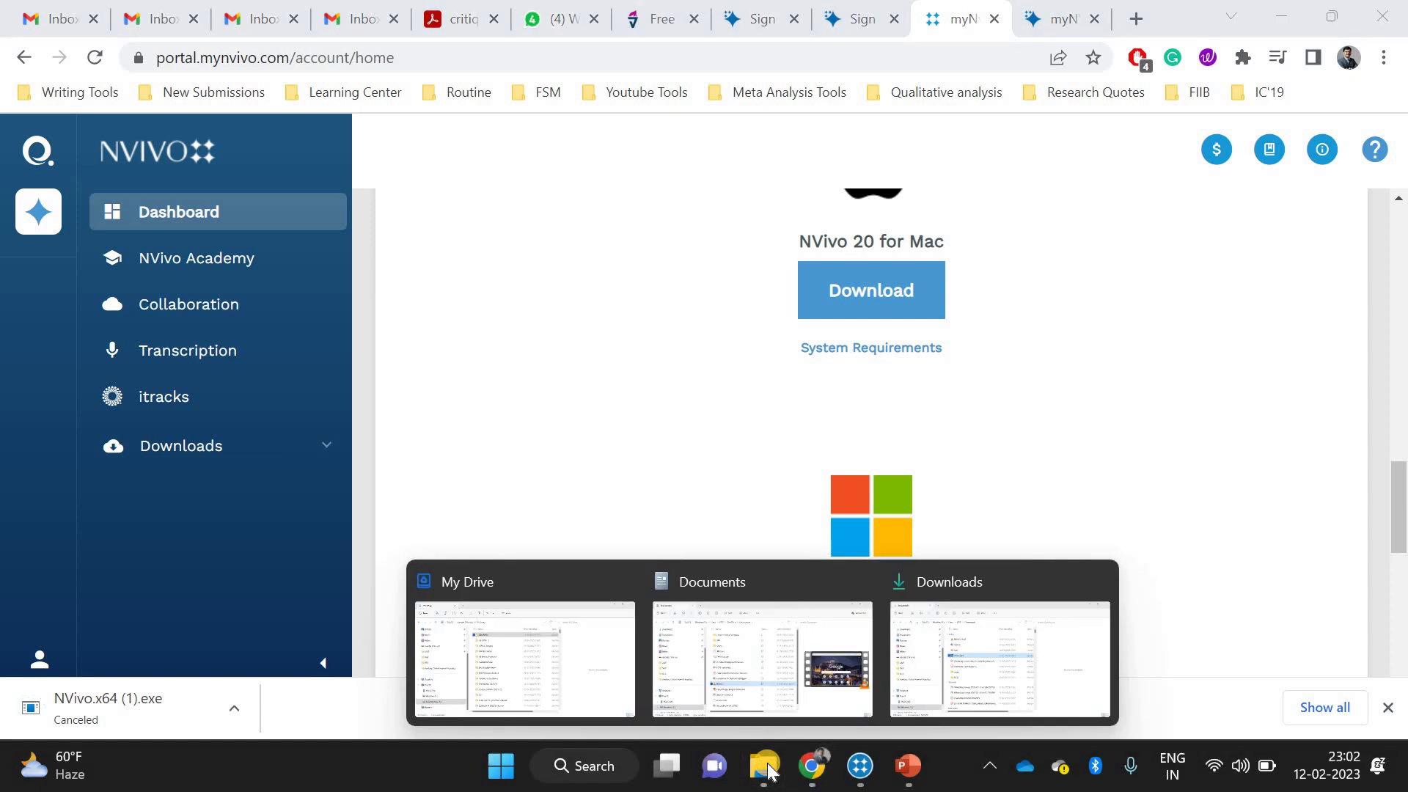
{"action": "left_click", "coordinate": [1018, 643]}
{"action": "left_click", "coordinate": [415, 340]}
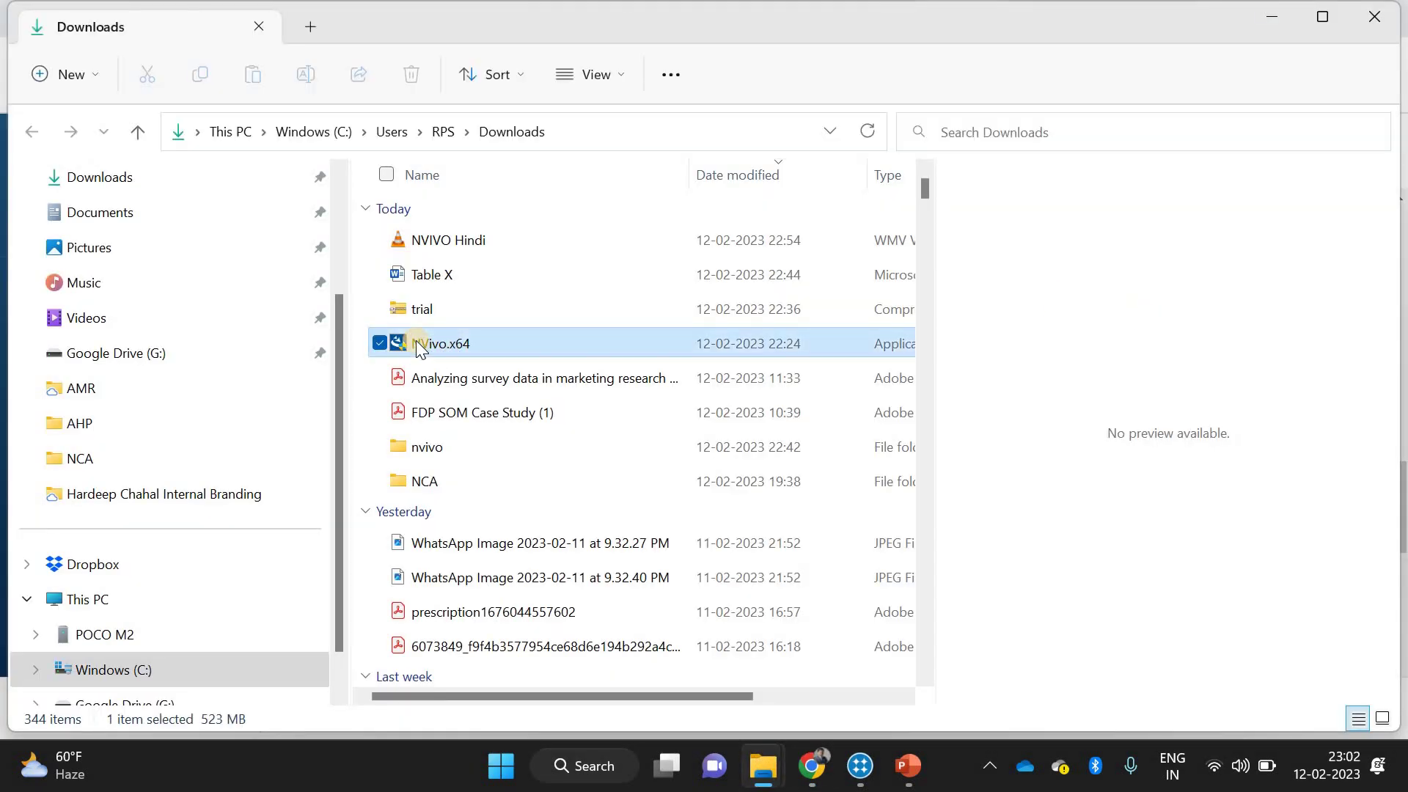
{"action": "double_click", "coordinate": [416, 339]}
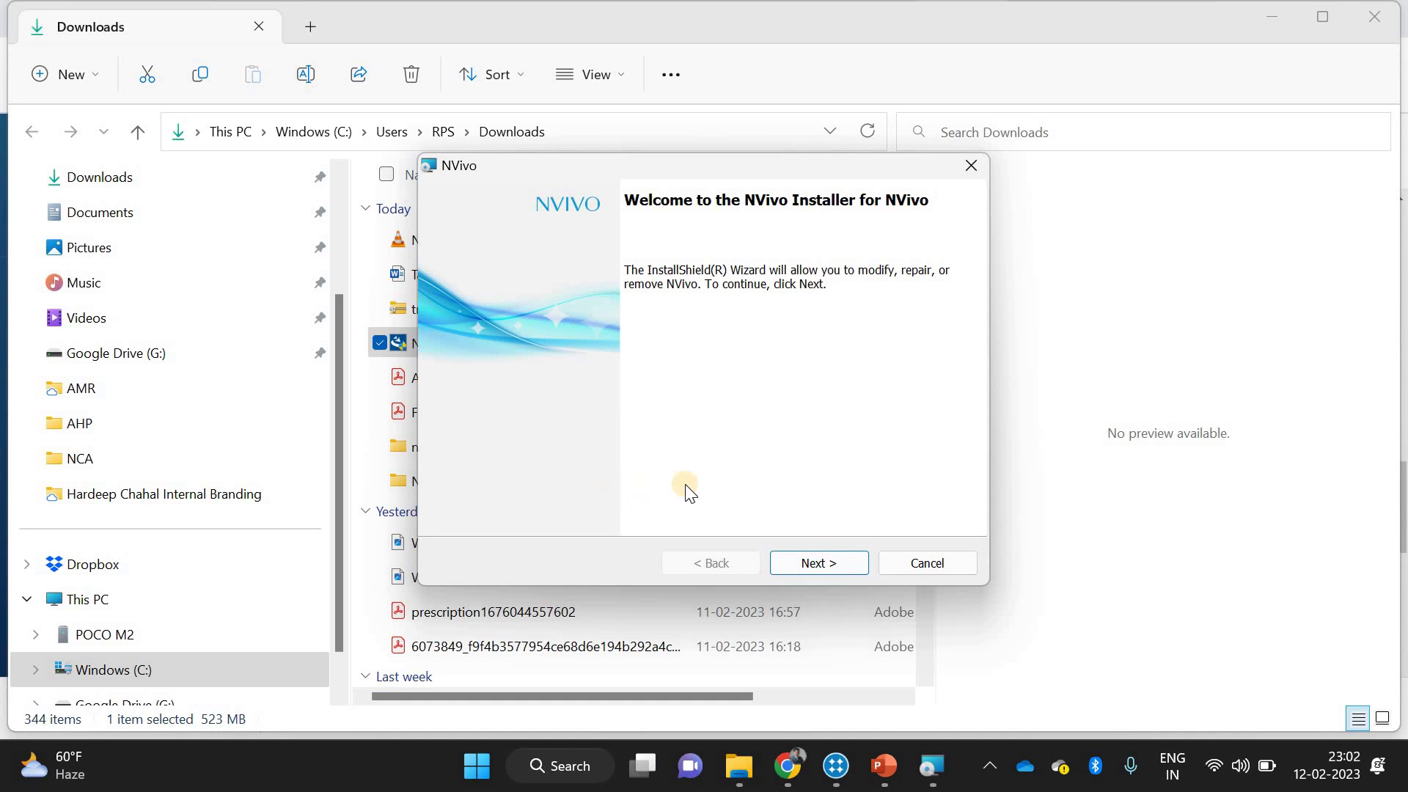
Cancel and exit the NVivo installation, then minimise the Downloads window
{"action": "left_click", "coordinate": [946, 557]}
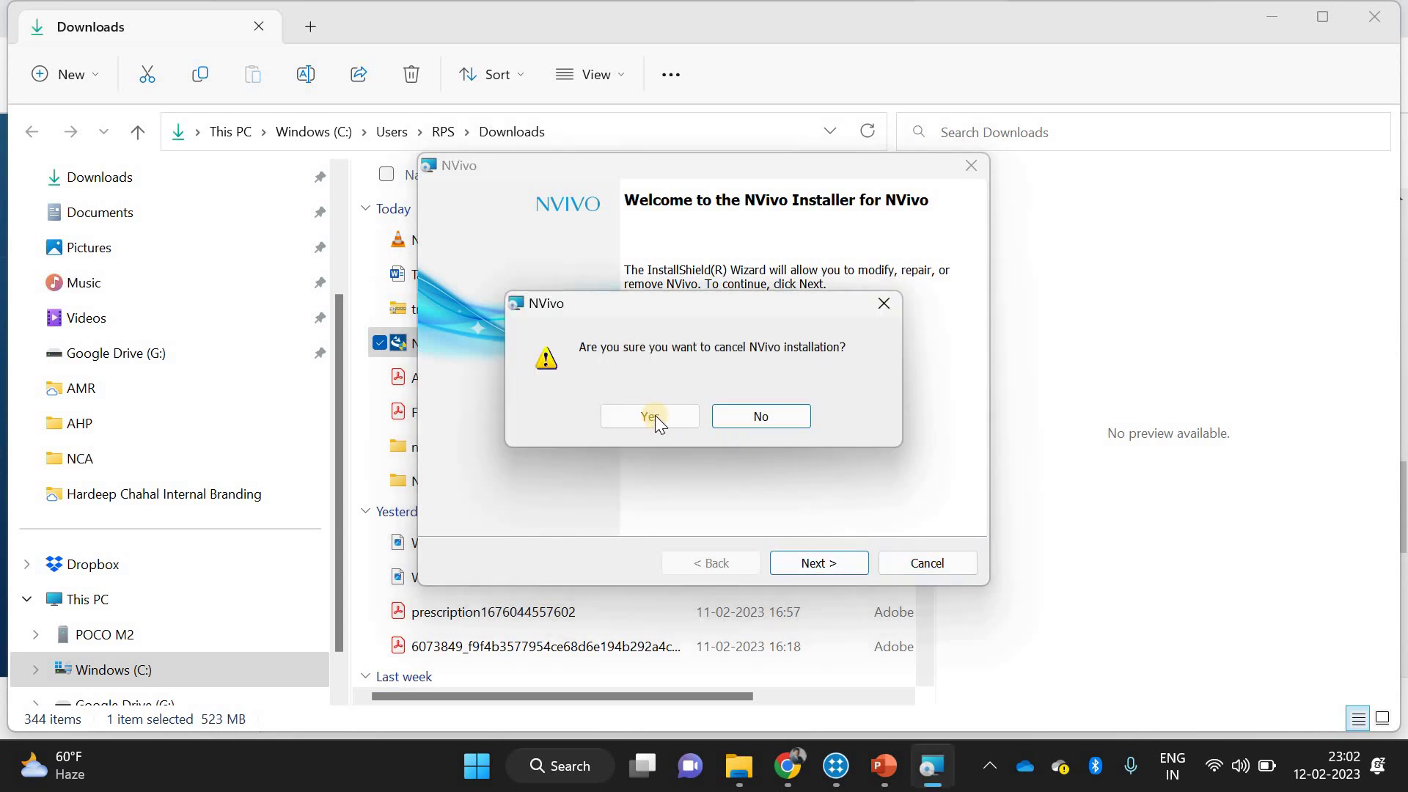
{"action": "left_click", "coordinate": [654, 415]}
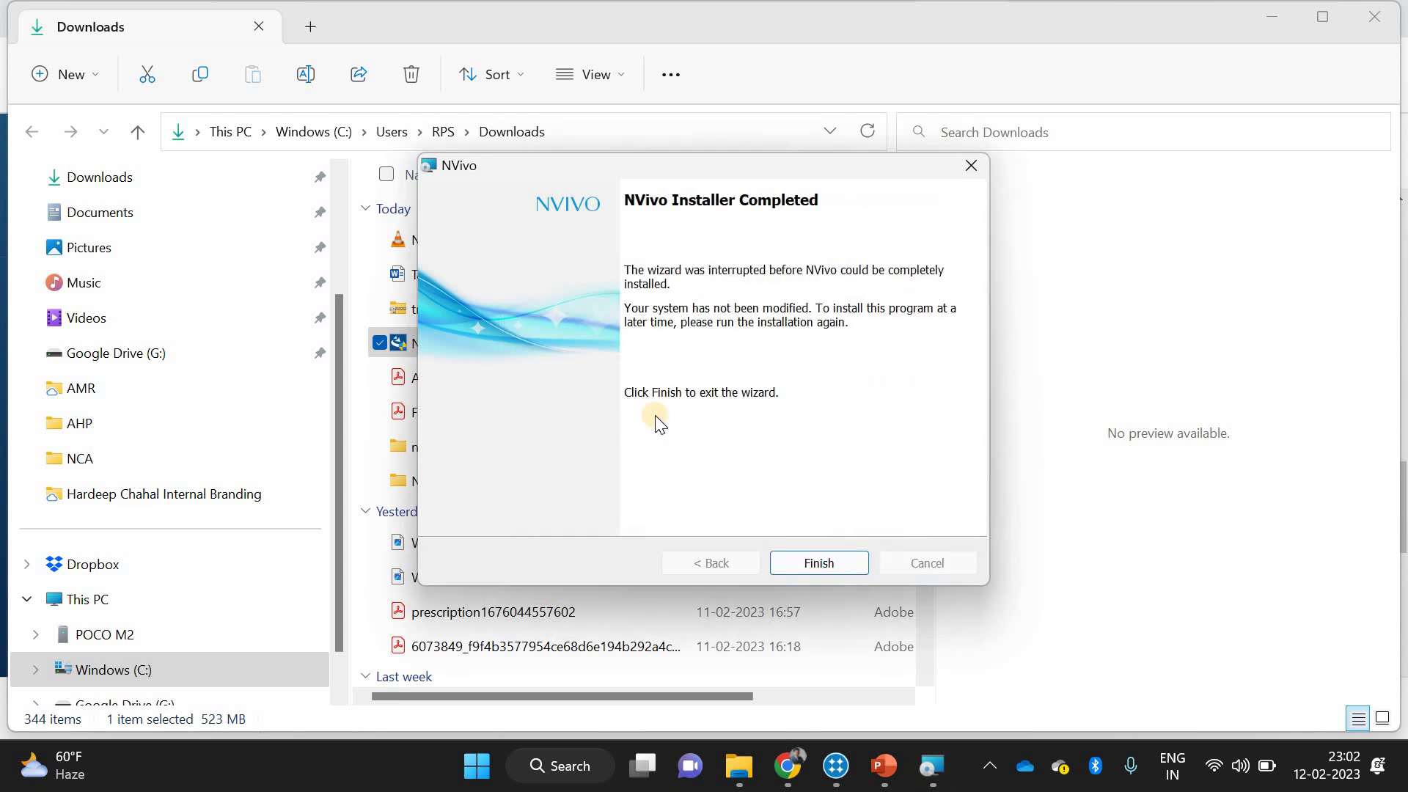
{"action": "left_click", "coordinate": [820, 564]}
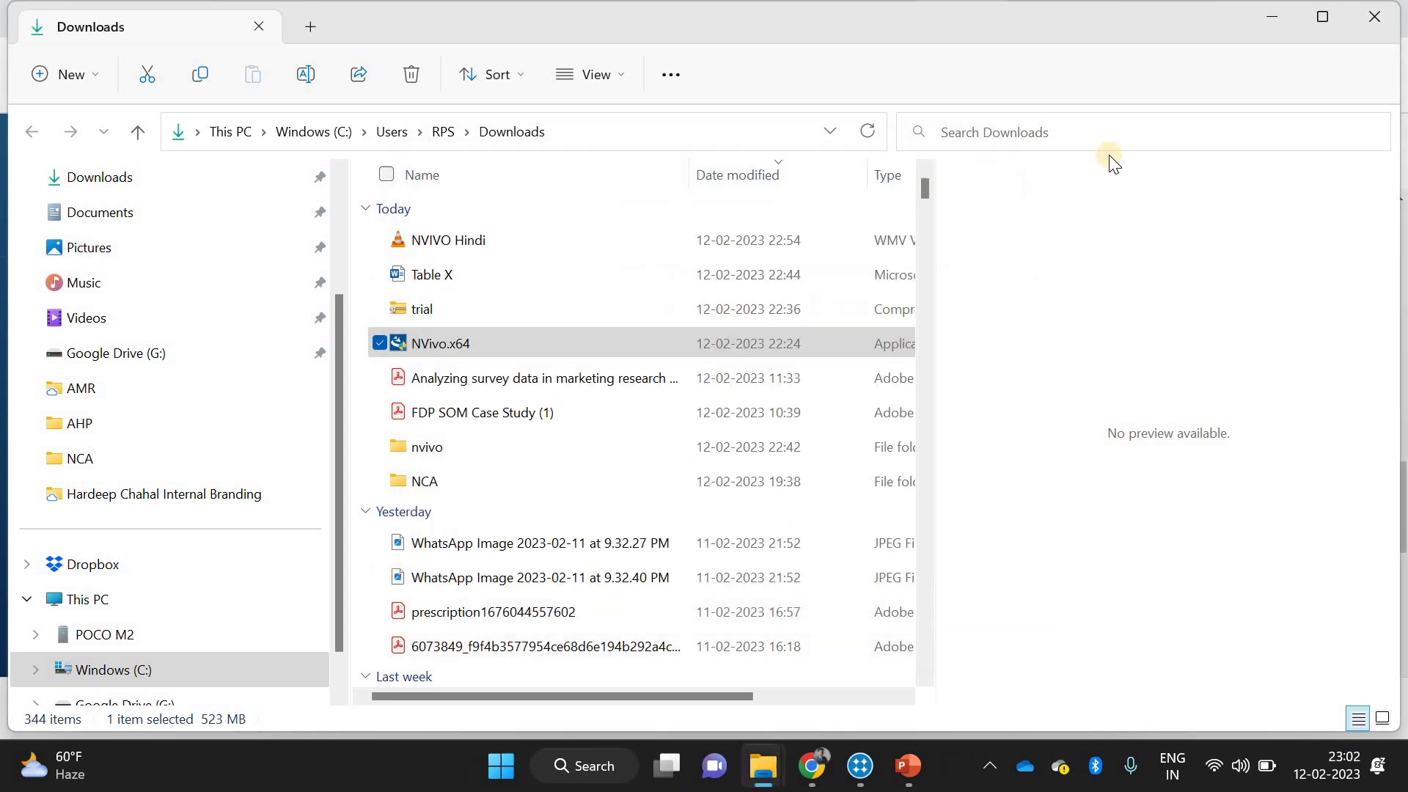
{"action": "left_click", "coordinate": [1271, 16]}
Show the myNVivo sign-in success tab, then the NVivo start window from the taskbar
{"action": "left_click", "coordinate": [852, 18]}
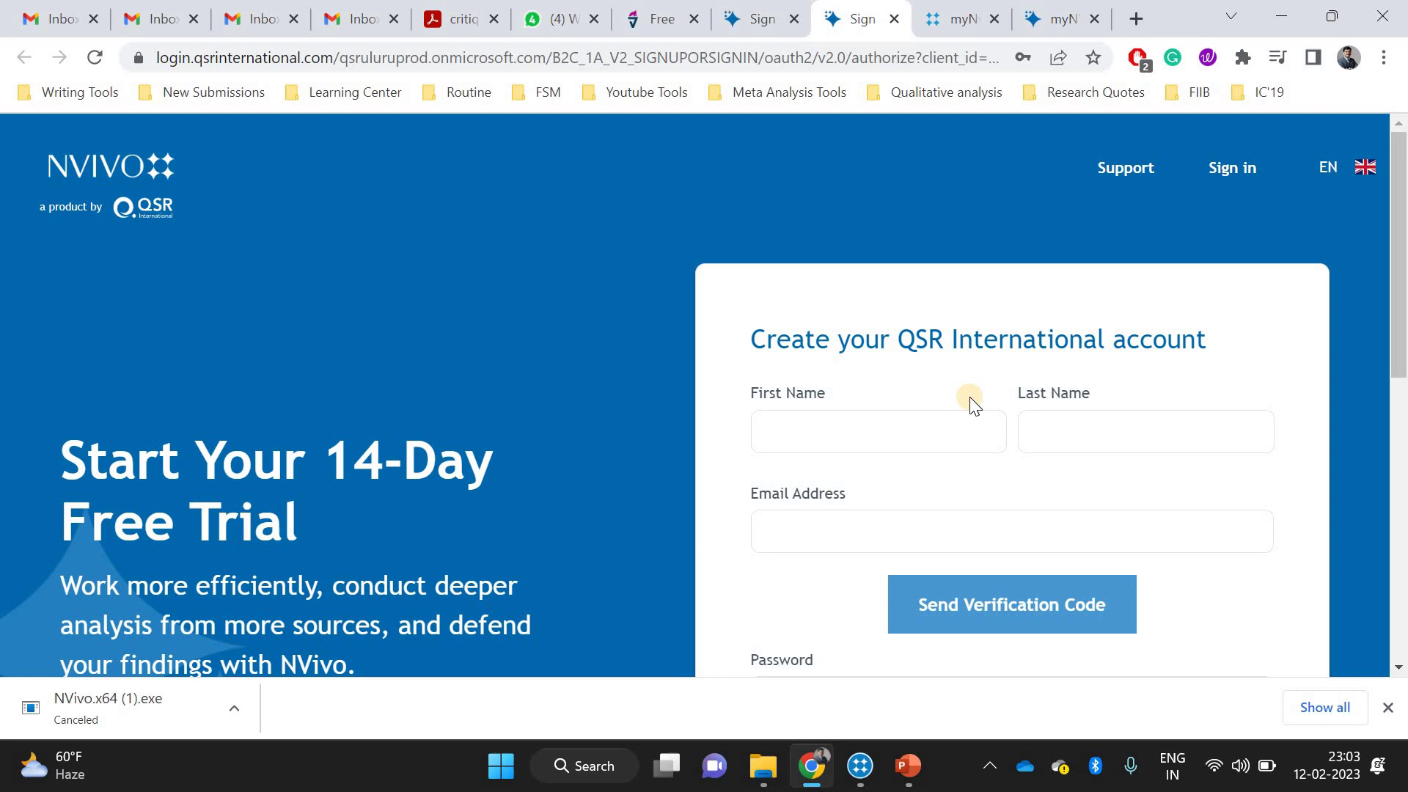
{"action": "scroll", "coordinate": [957, 363], "scroll_direction": "down", "scroll_amount": 2}
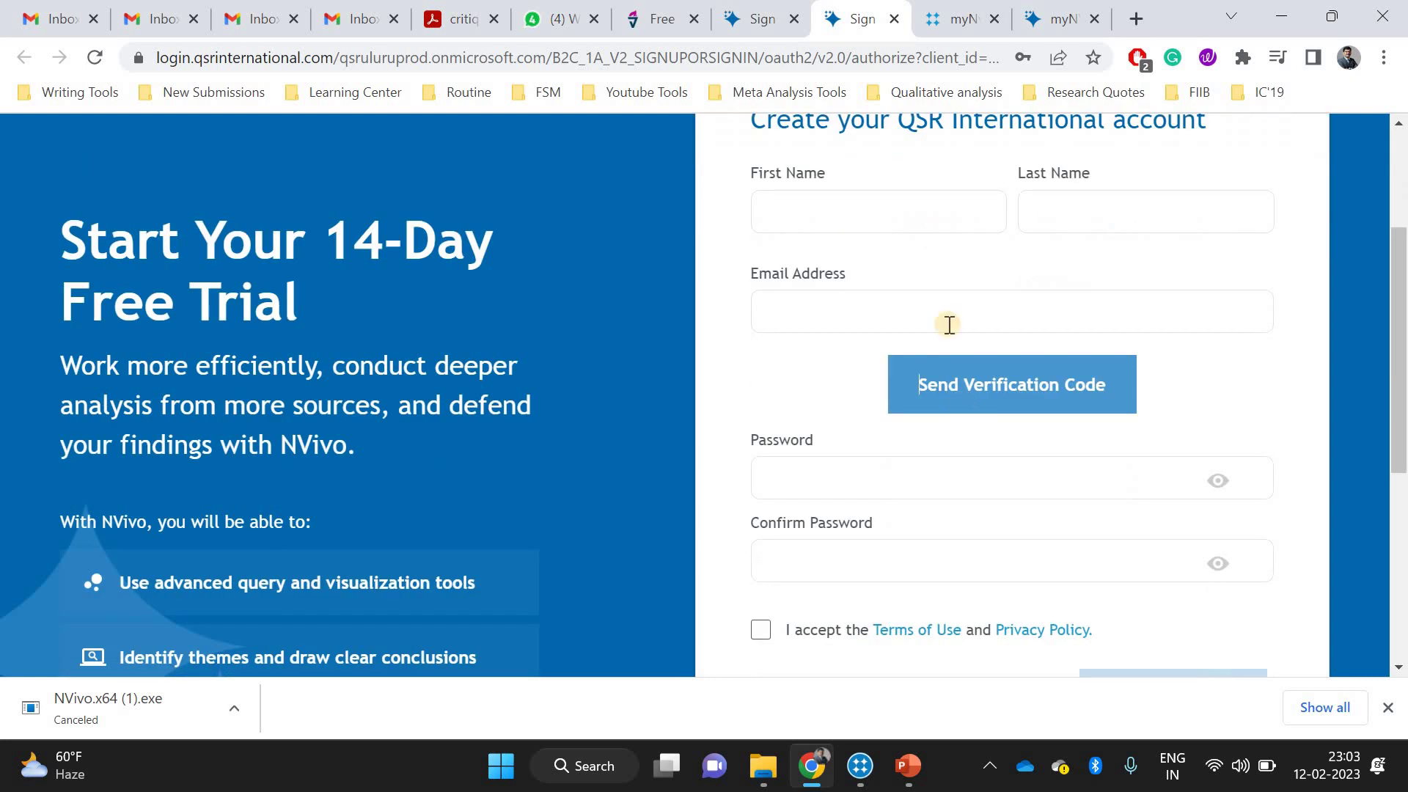
{"action": "left_click", "coordinate": [955, 16]}
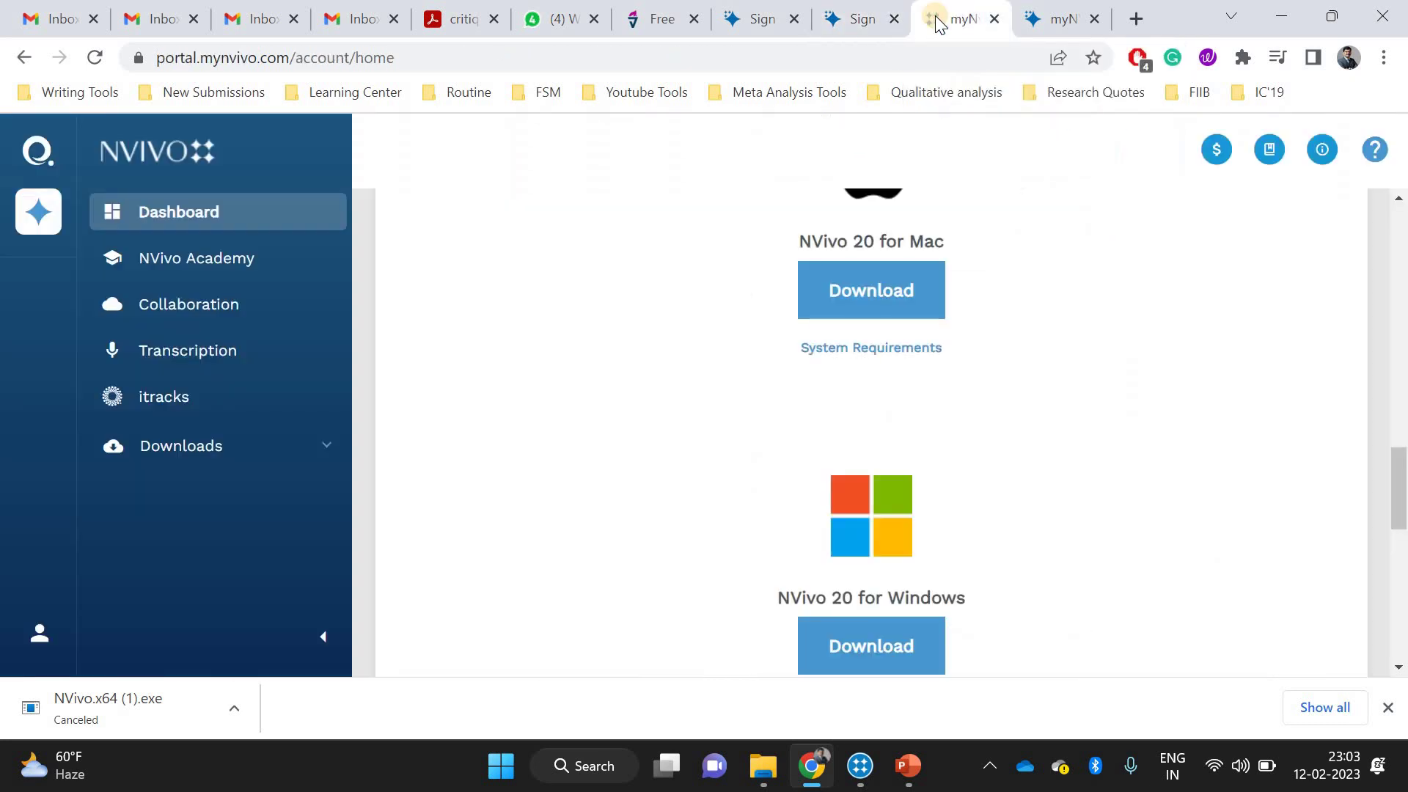
{"action": "left_click", "coordinate": [1051, 15]}
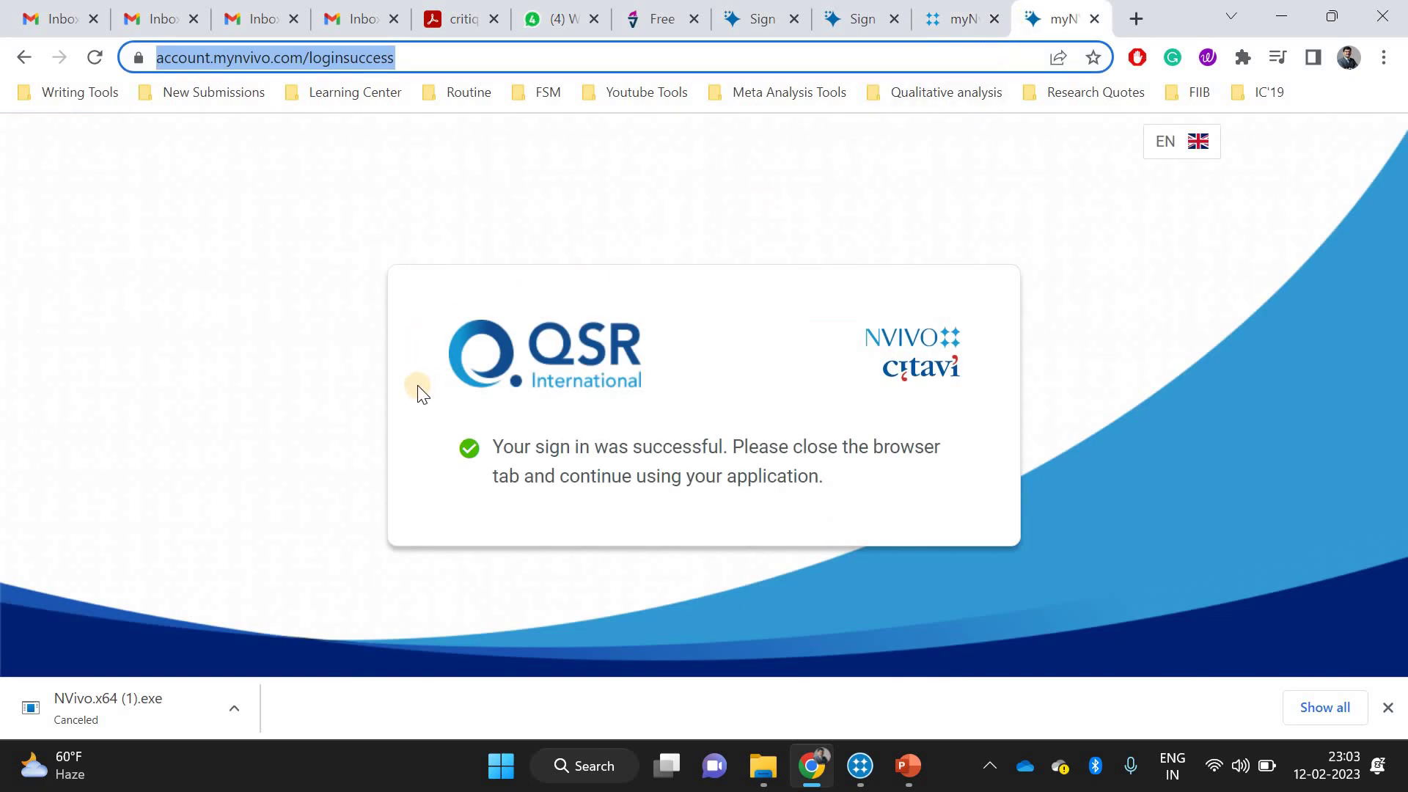
{"action": "left_click", "coordinate": [864, 768]}
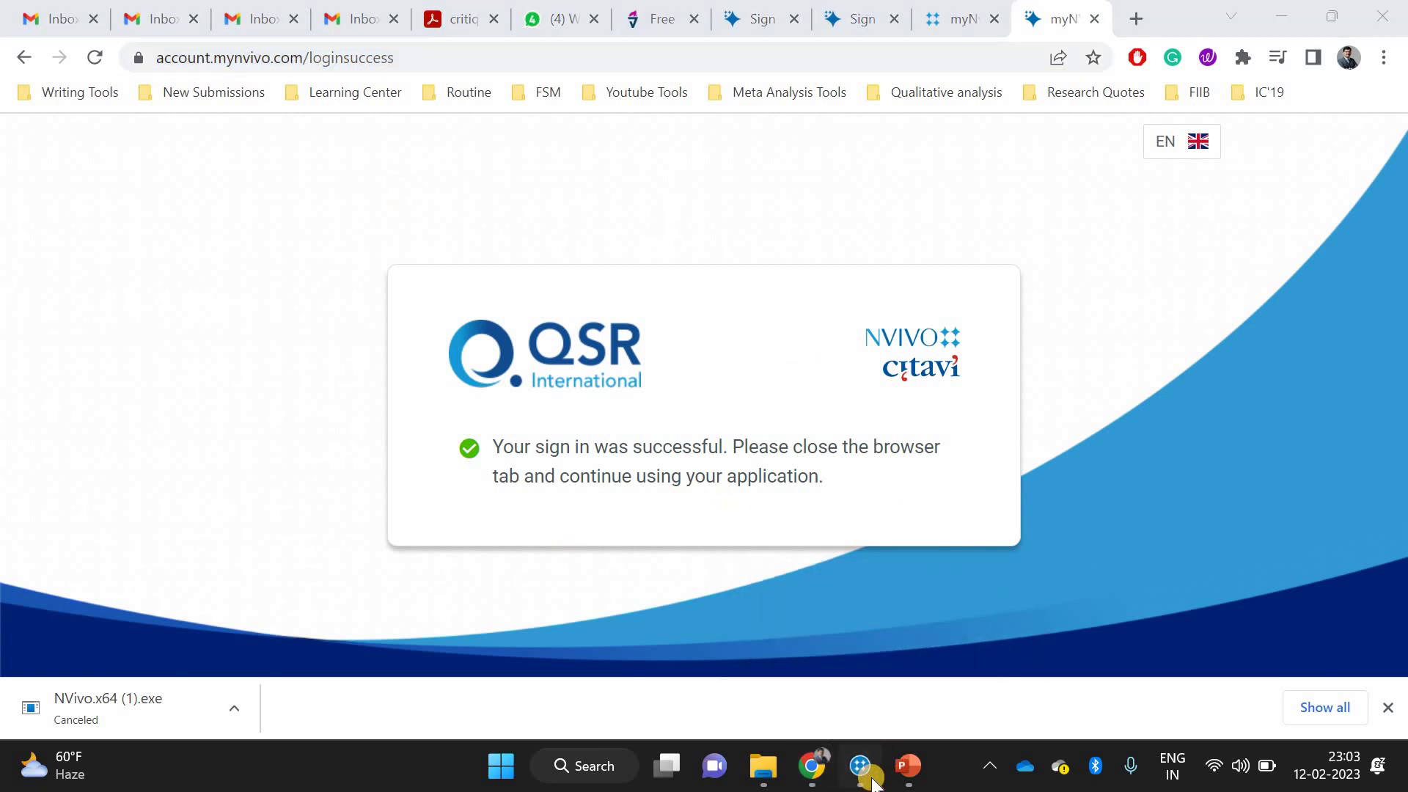